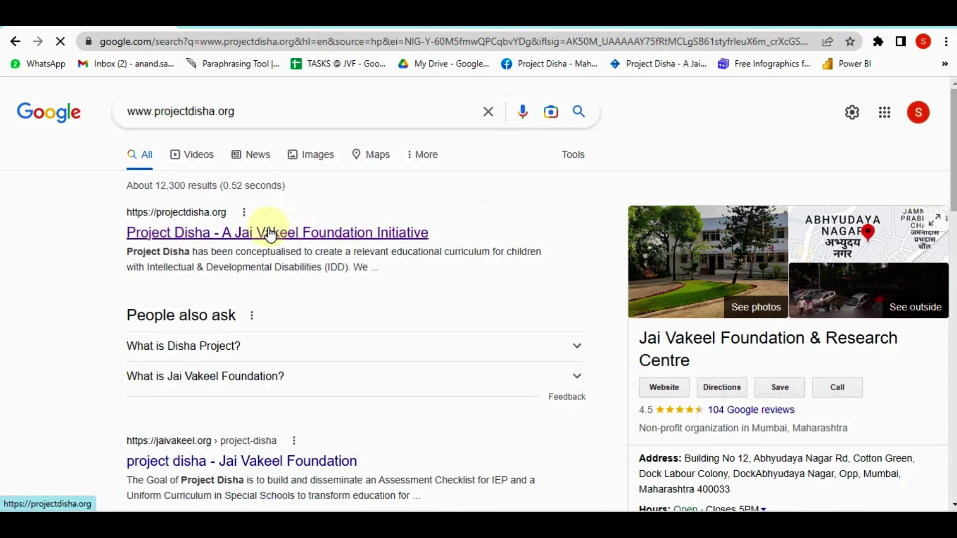
Open the 'Project Disha - A Jai Vakeel Foundation Initiative' search result
left_click(245, 243)
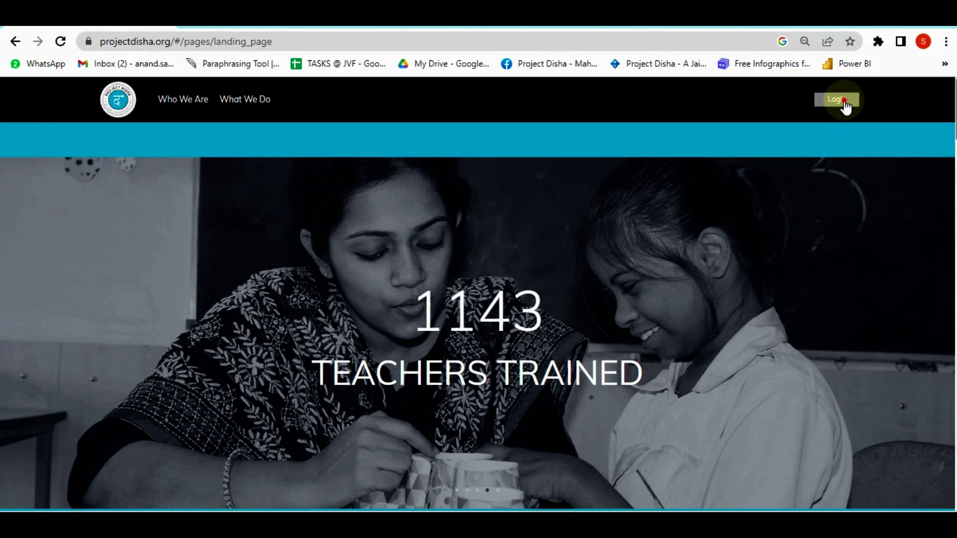
Go to LogIn, select the School Admin login role, and proceed to its login form
left_click(844, 99)
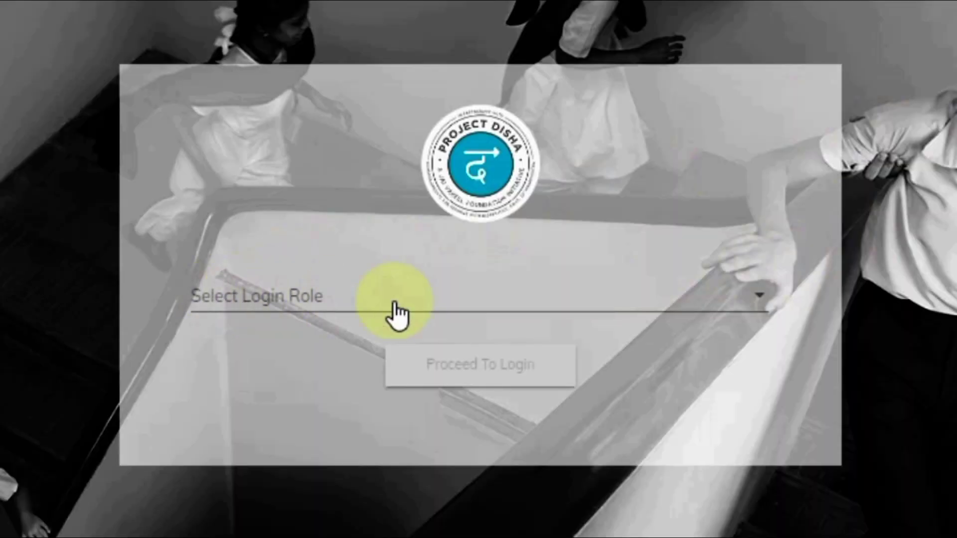
left_click(708, 314)
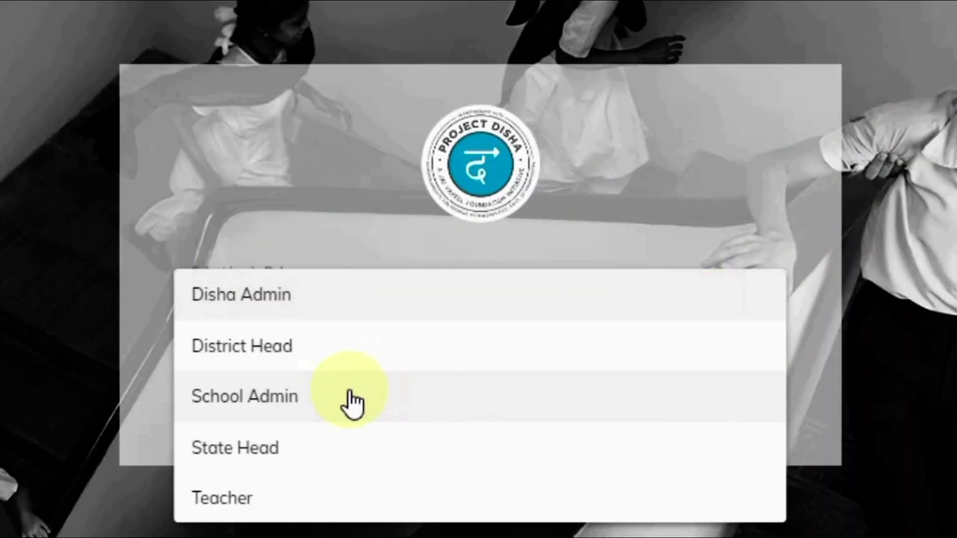
left_click(331, 392)
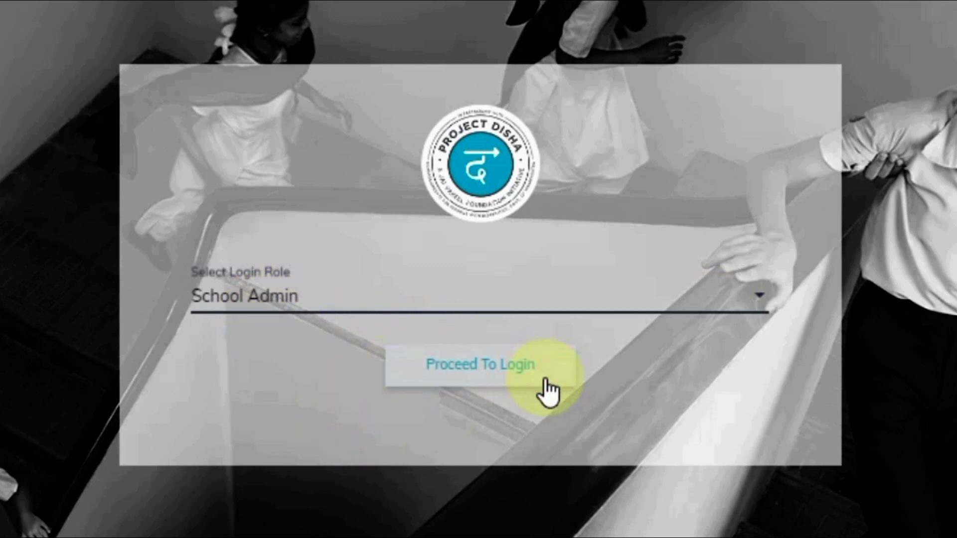
left_click(500, 378)
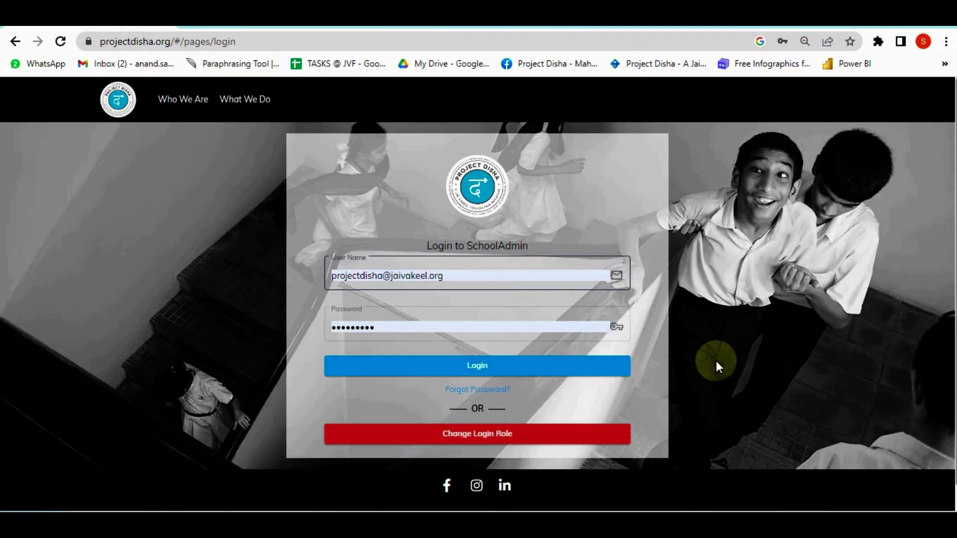
Log in as School Admin, dismiss the save-password prompt, and open the DSS Disha District account menu
left_click(476, 366)
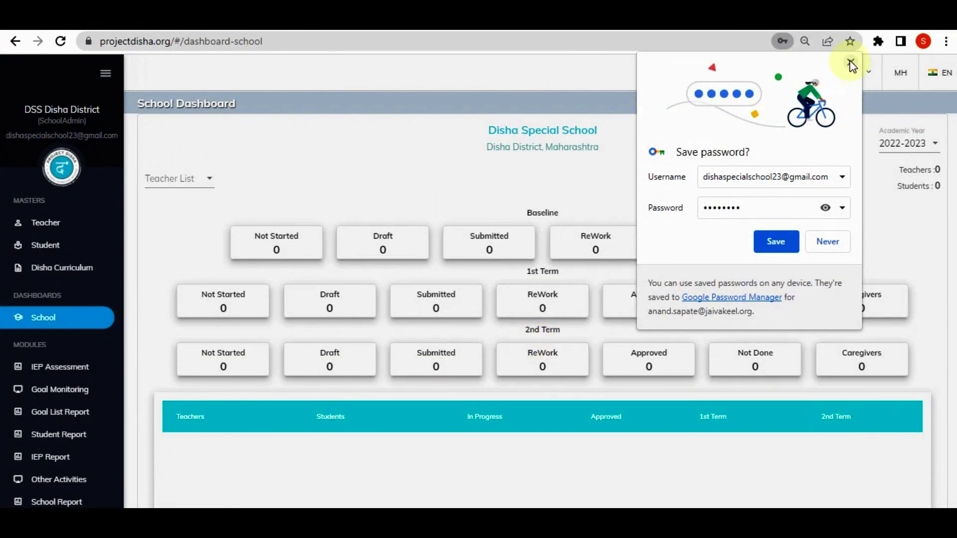
left_click(850, 62)
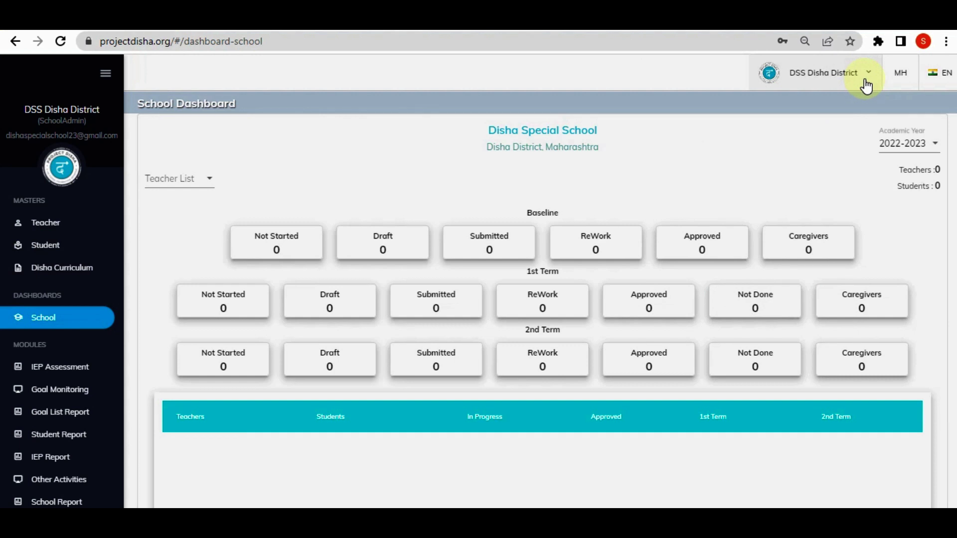
left_click(866, 85)
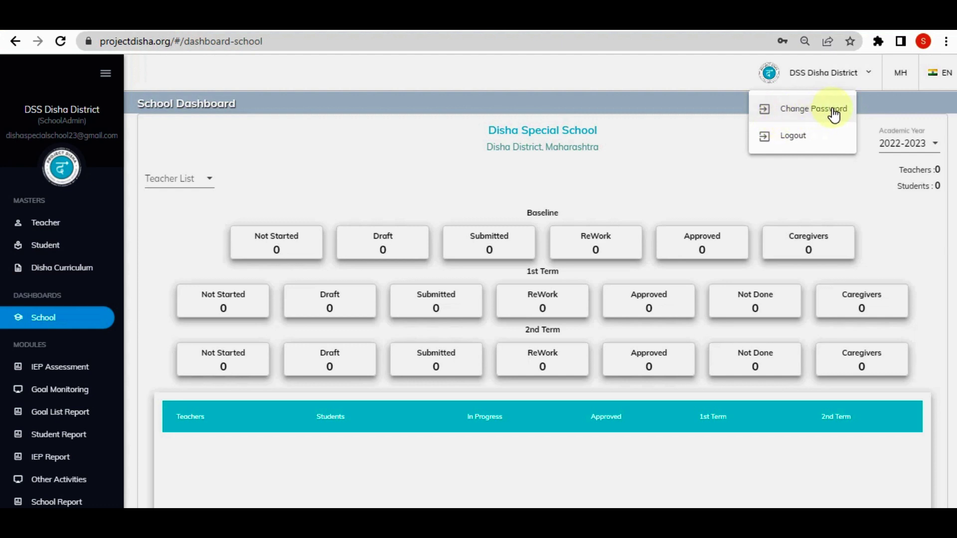
Replace the School Admin password: paste the old one, enter the new 9-character password twice, submit
left_click(833, 110)
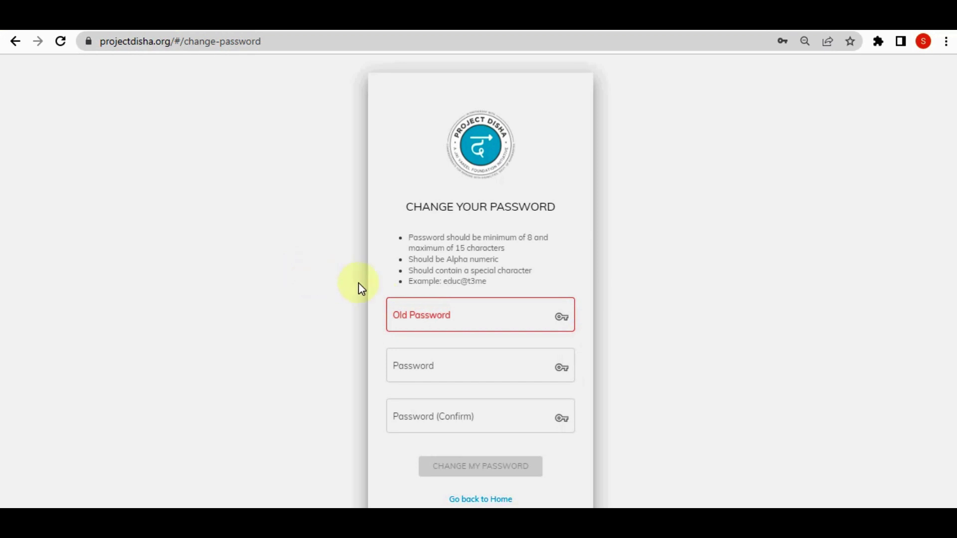
left_click(405, 315)
key("ctrl+v")
left_click(329, 335)
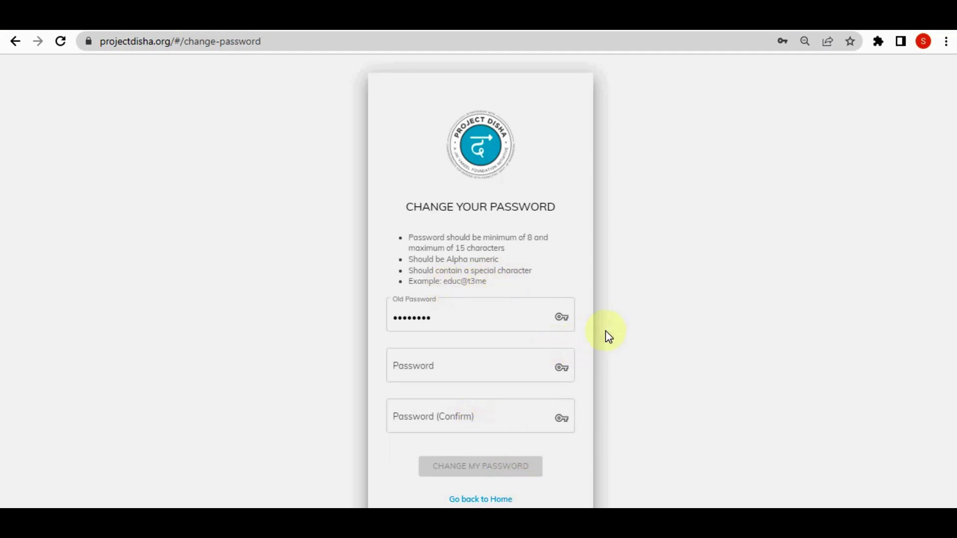
left_click(512, 366)
type("•••••")
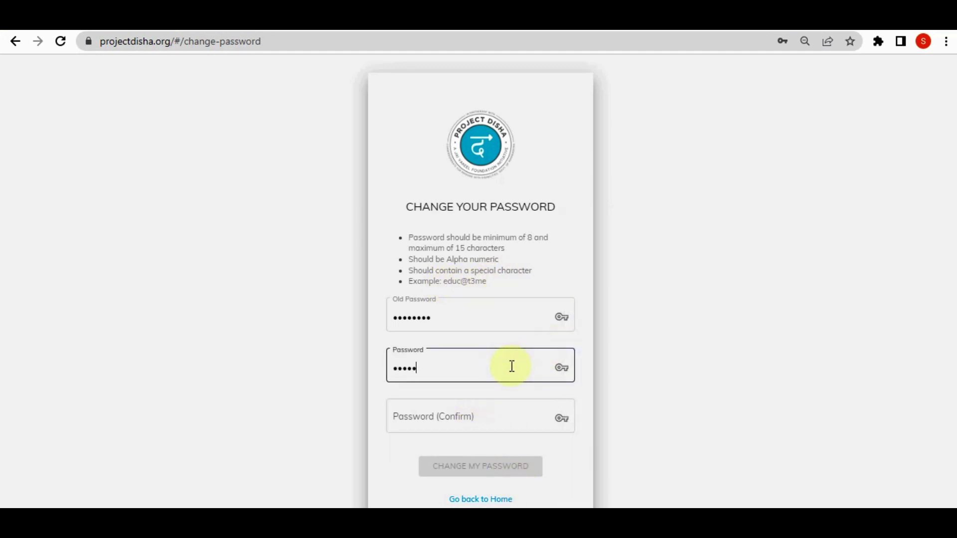
type("••••")
key("Tab")
type("•••••••")
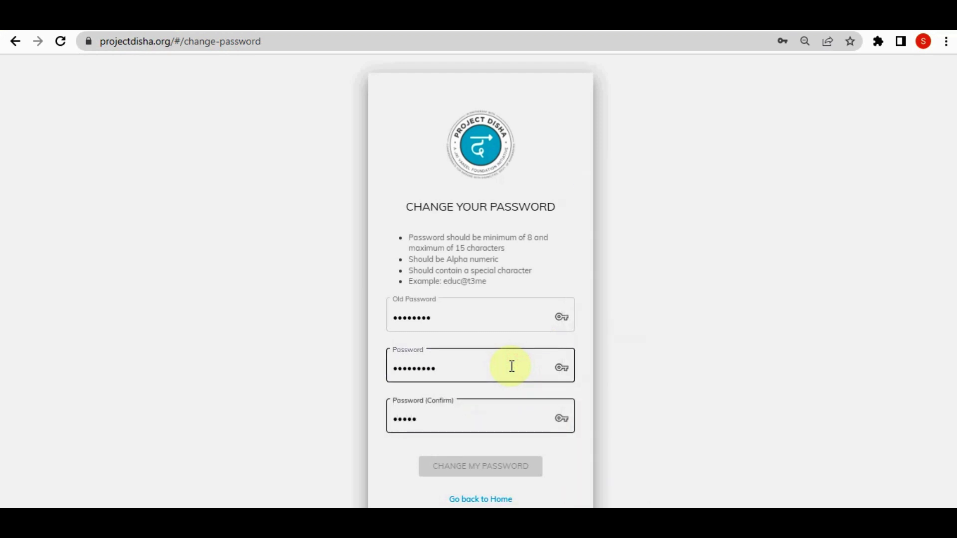
type("••")
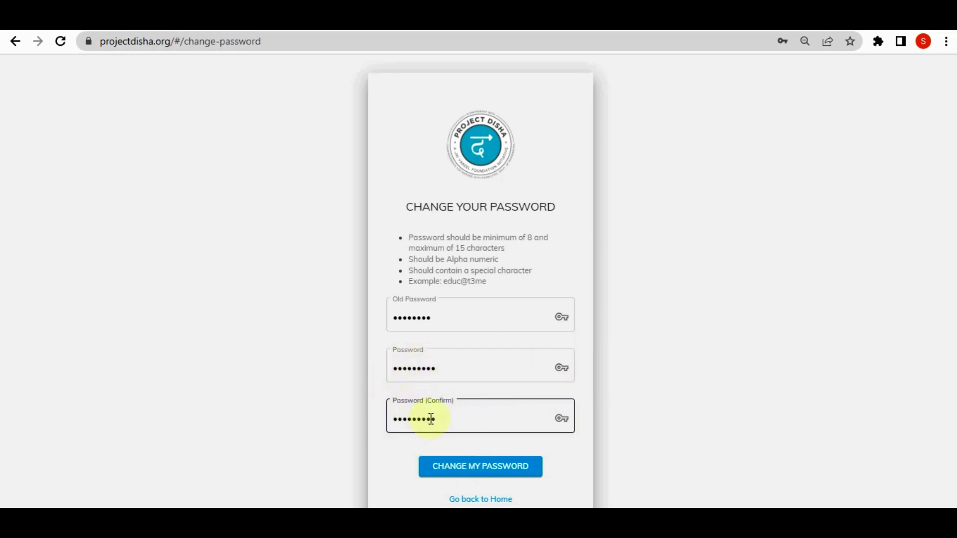
left_click(511, 471)
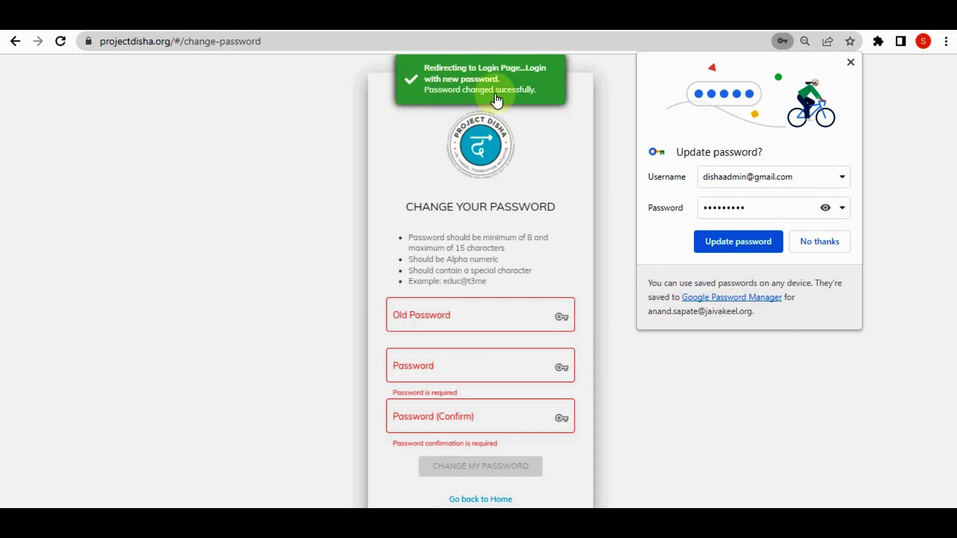
left_click(850, 62)
left_click(528, 258)
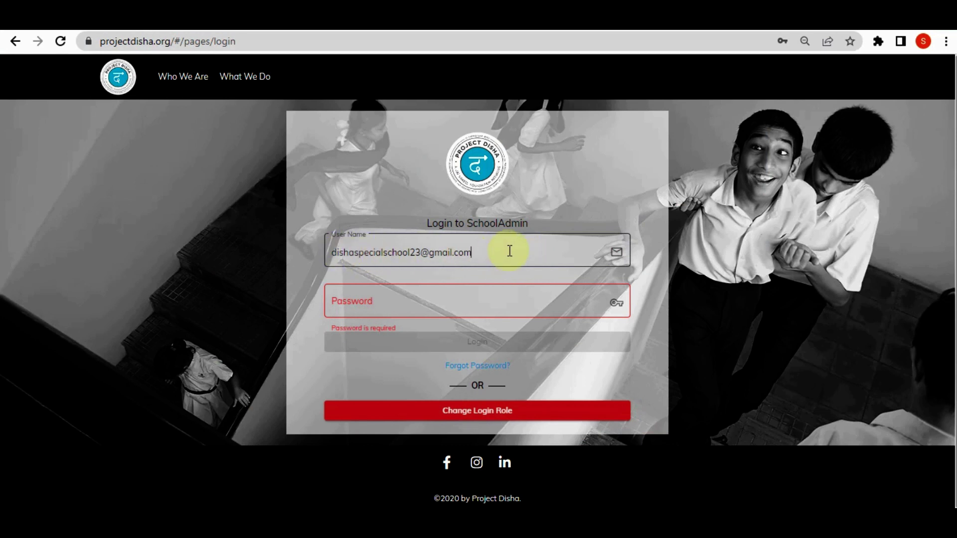
Sign back in as SchoolAdmin using the new password
left_click(473, 306)
type("•••••")
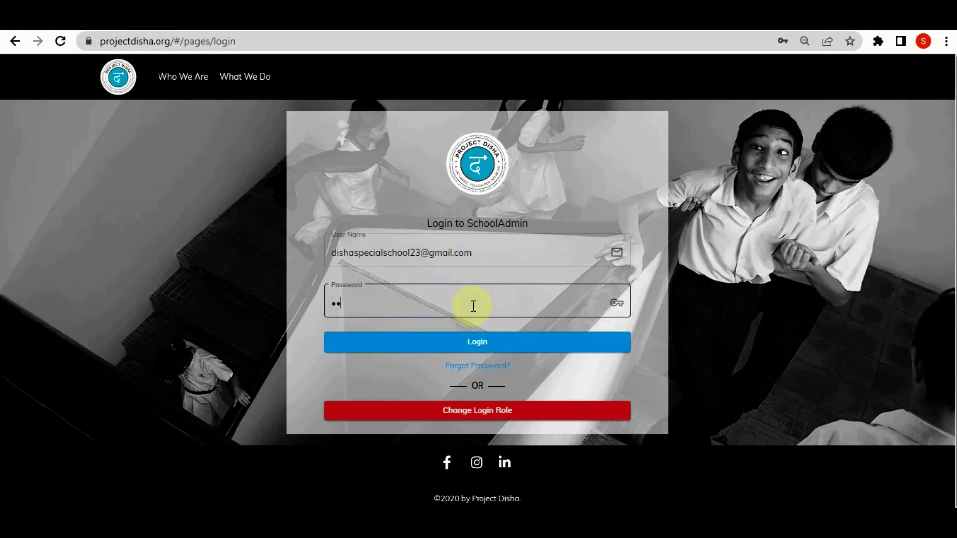
type("•••••")
left_click(485, 343)
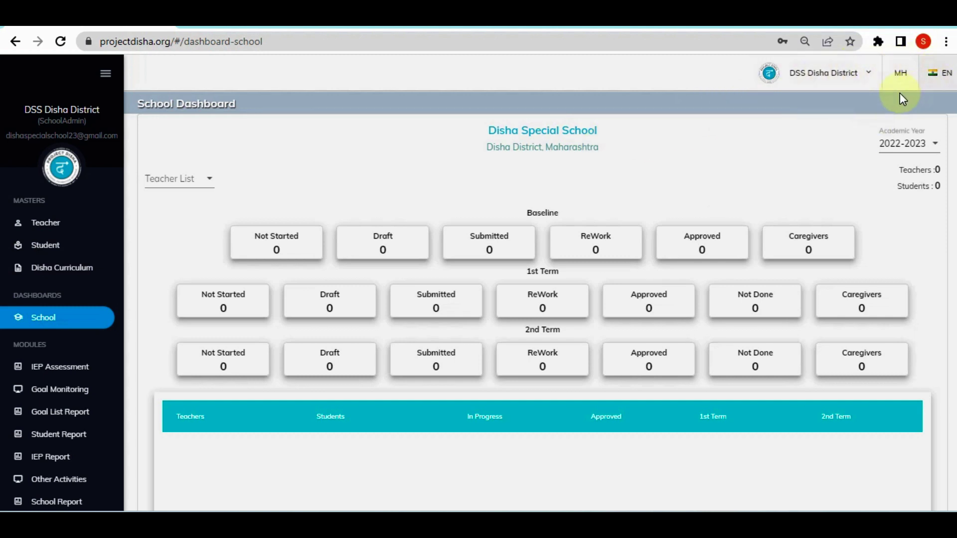
left_click(874, 82)
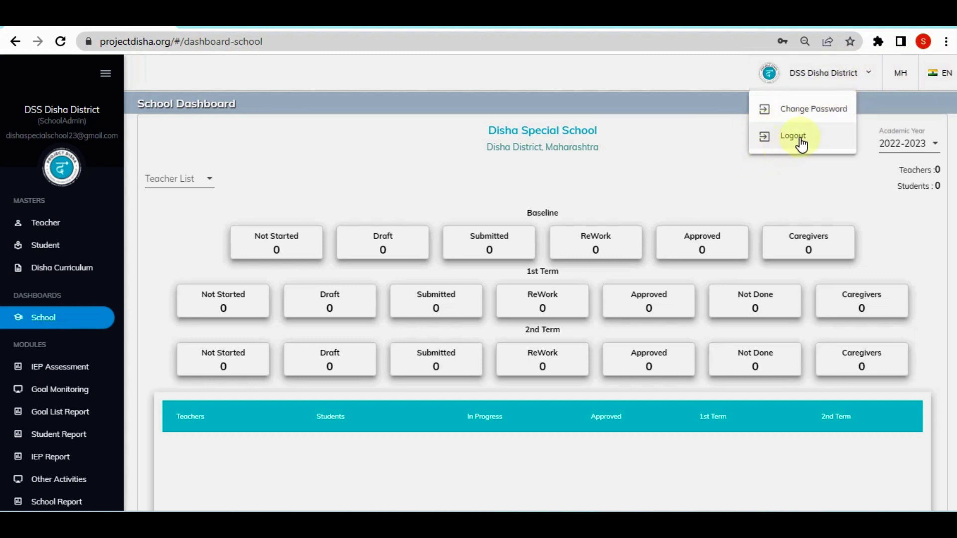
left_click(718, 88)
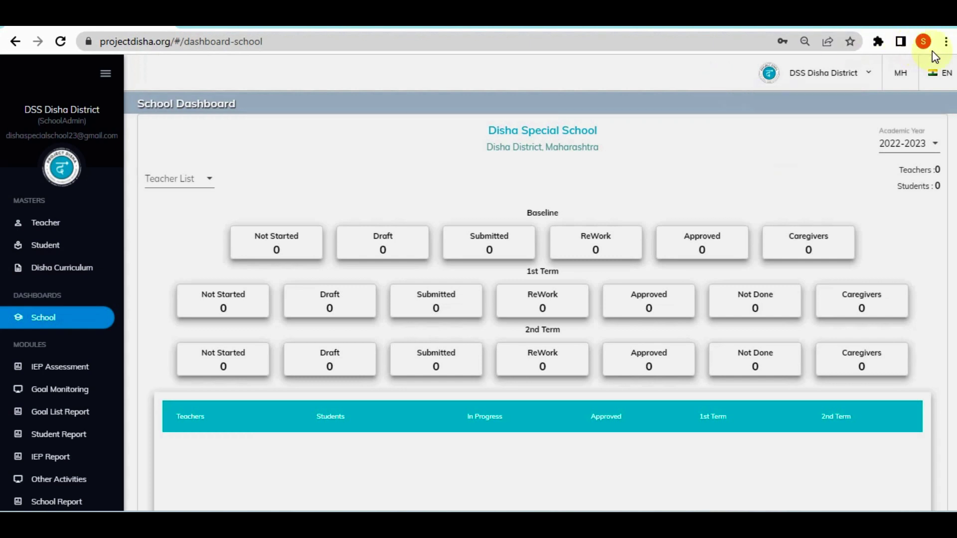
left_click(935, 80)
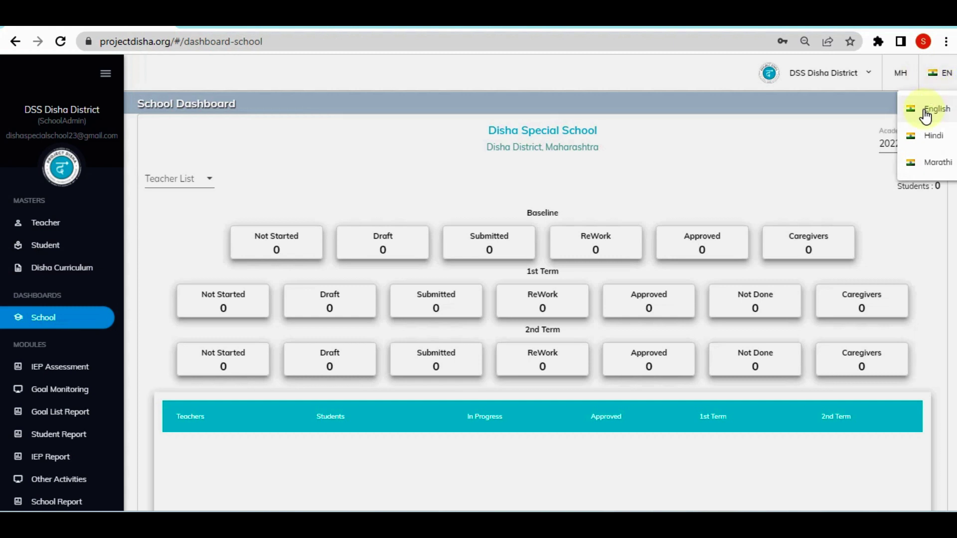
left_click(923, 136)
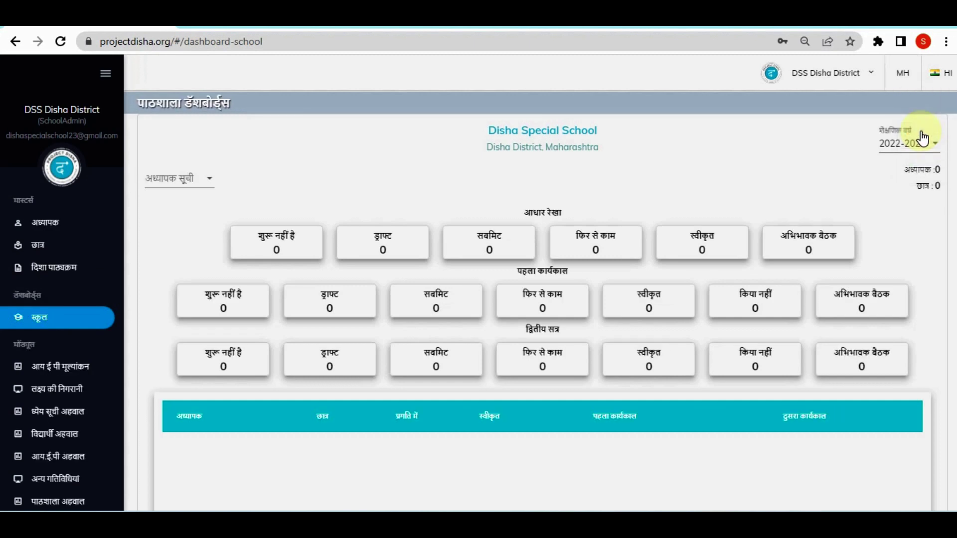
left_click(939, 70)
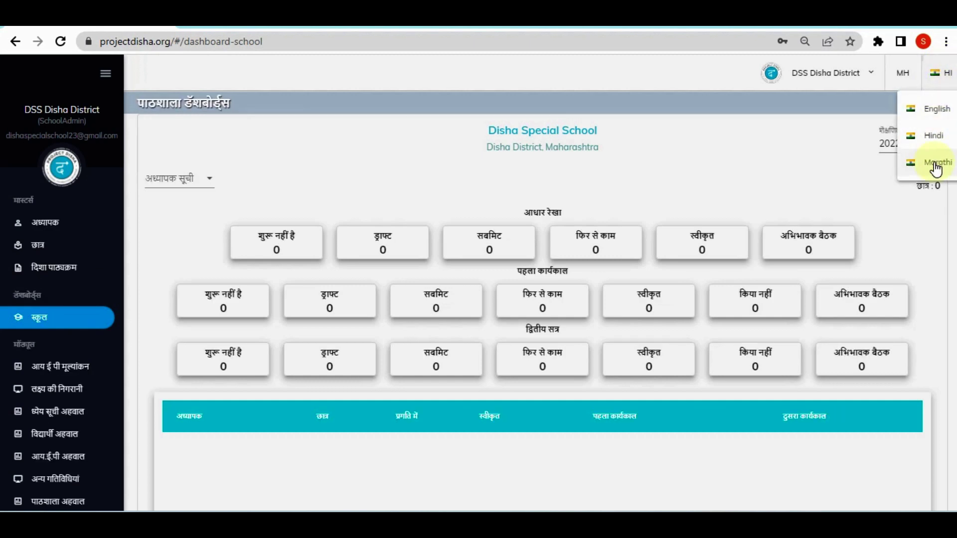
left_click(931, 172)
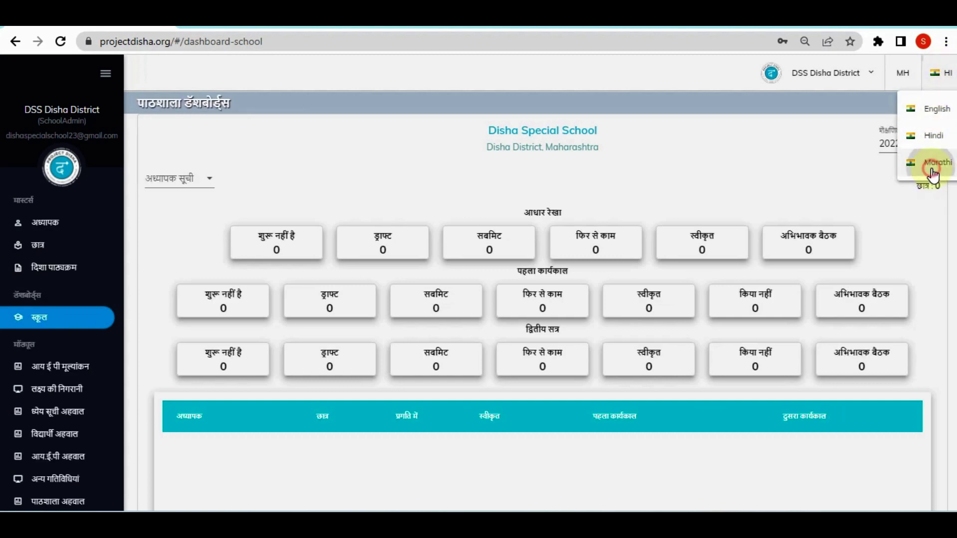
left_click(942, 85)
left_click(932, 101)
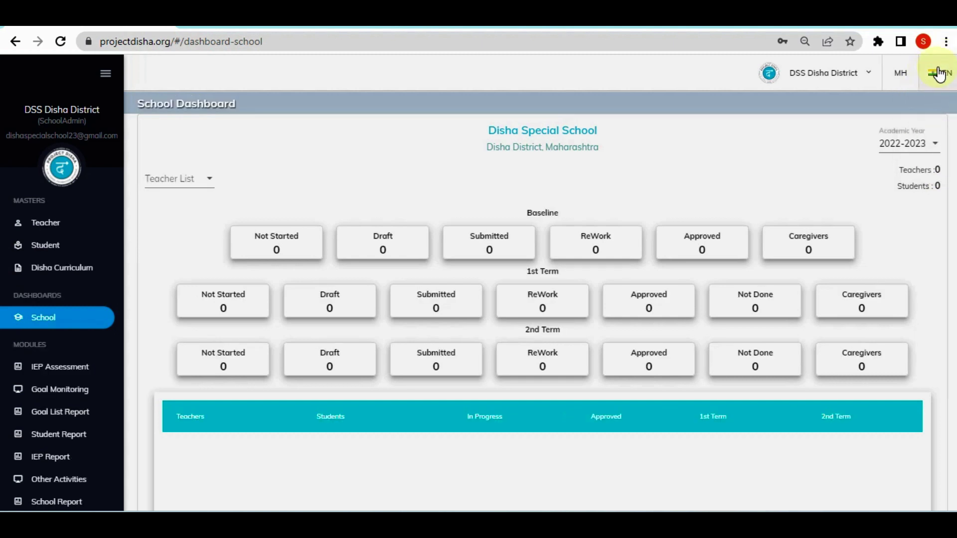
Confirm the academic year stays 2022-2023 and check the zero Teachers and Students counts
left_click(931, 149)
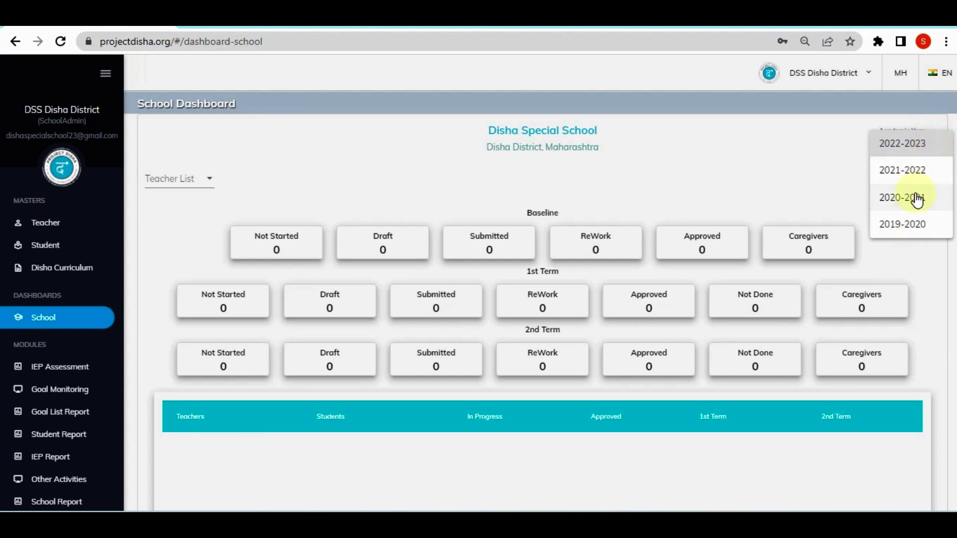
left_click(842, 140)
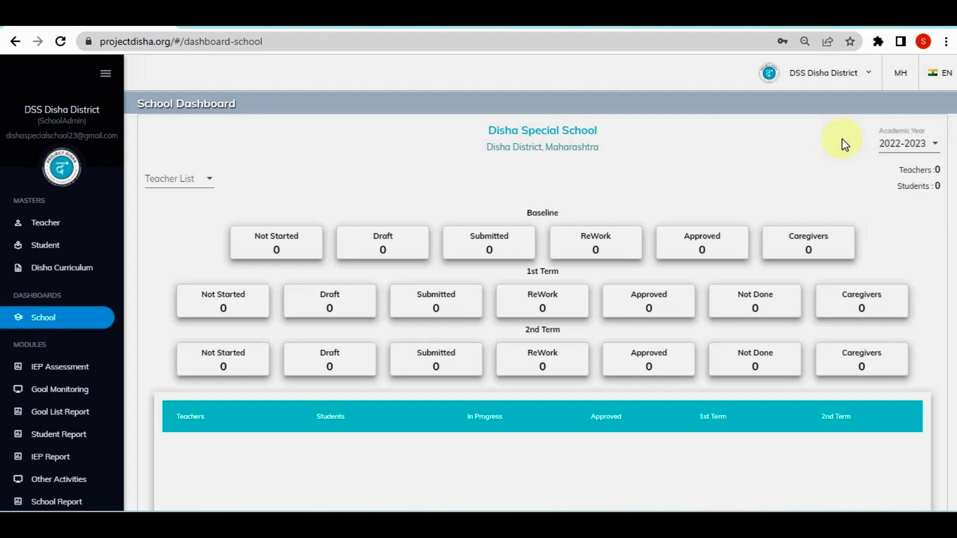
double_click(939, 170)
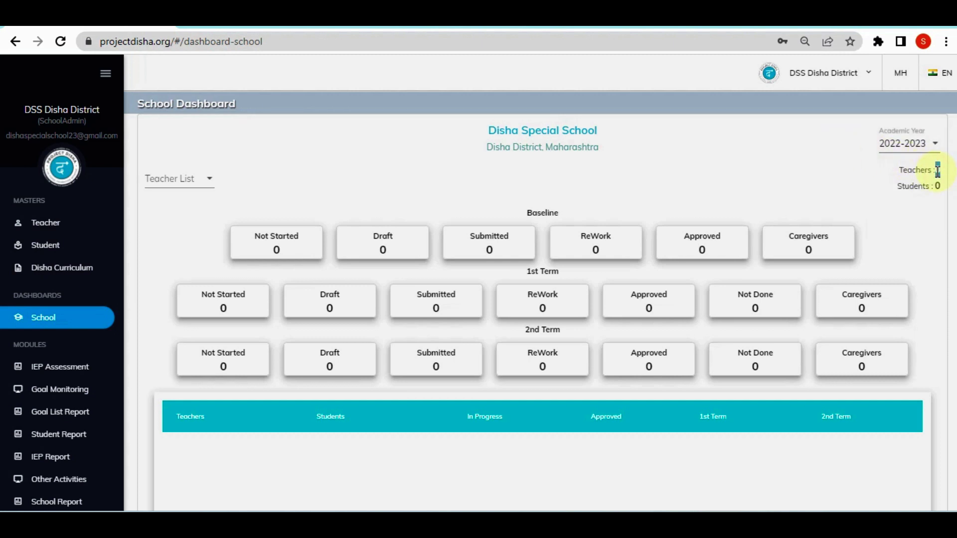
double_click(937, 186)
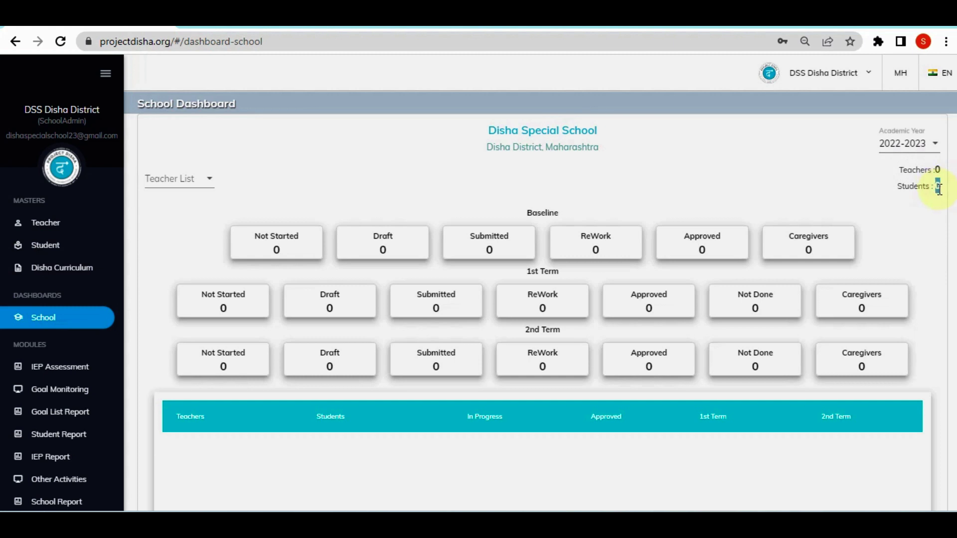
left_click(834, 162)
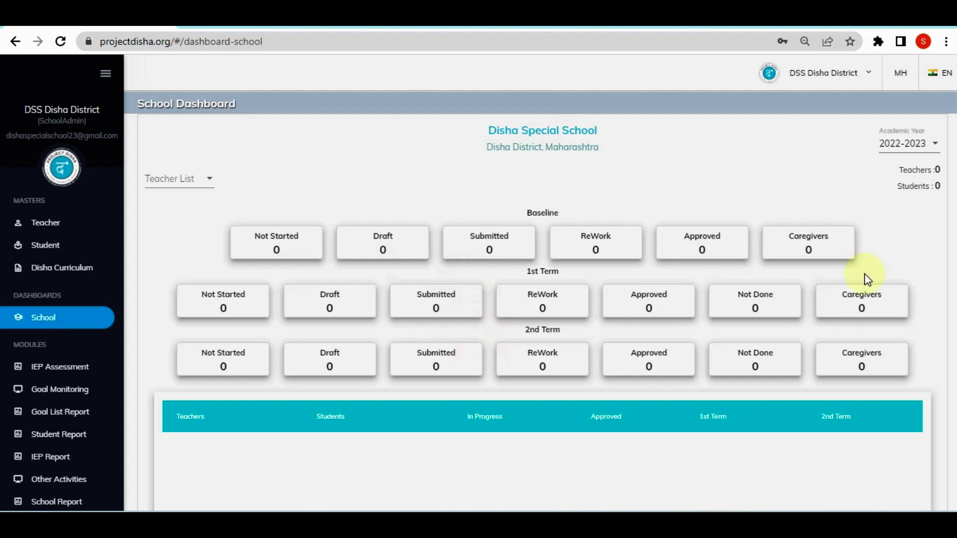
Open the Teacher page under Masters and start a new teacher entry
scroll(877, 289, "down", 1)
scroll(941, 373, "down", 2)
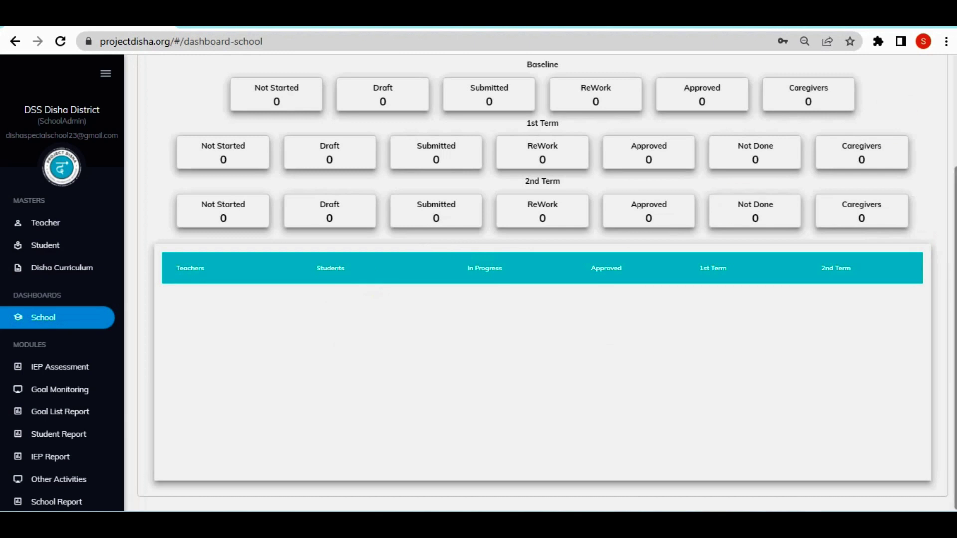
scroll(954, 249, "up", 3)
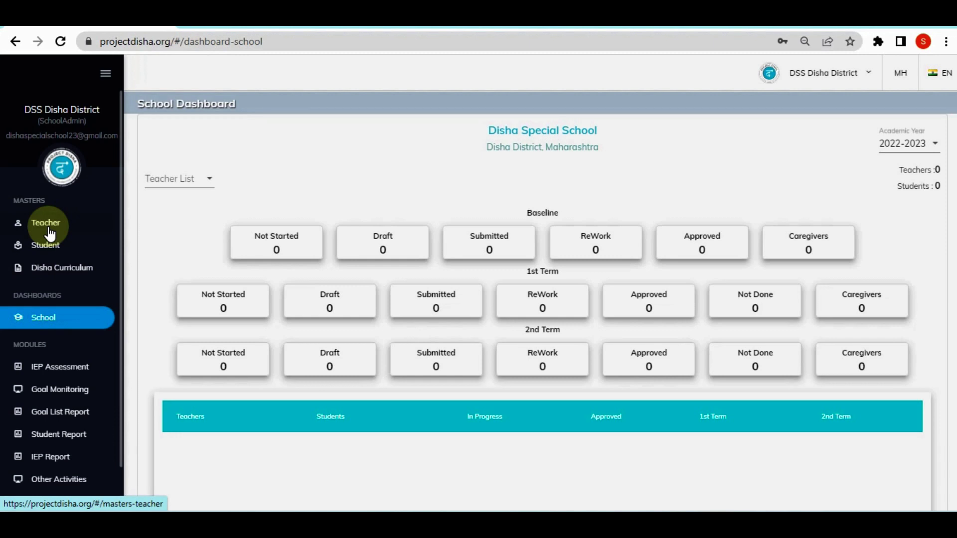
left_click(48, 226)
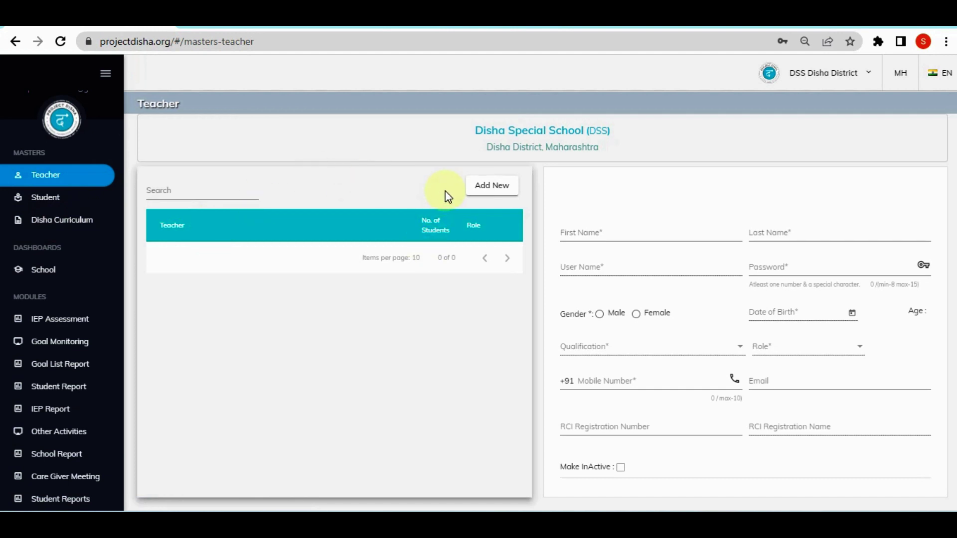
left_click(505, 190)
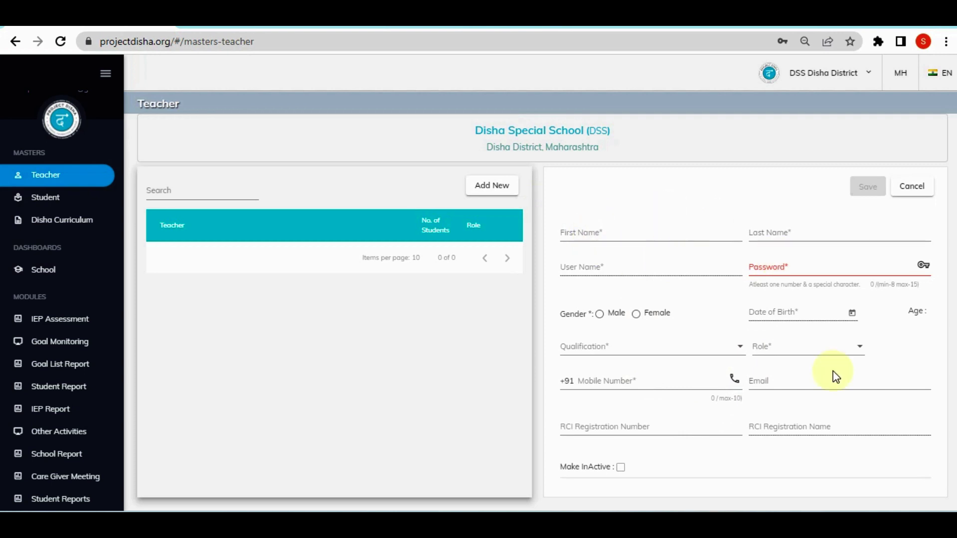
Enter the teacher's first and last name so the user name is generated from them
left_click(599, 230)
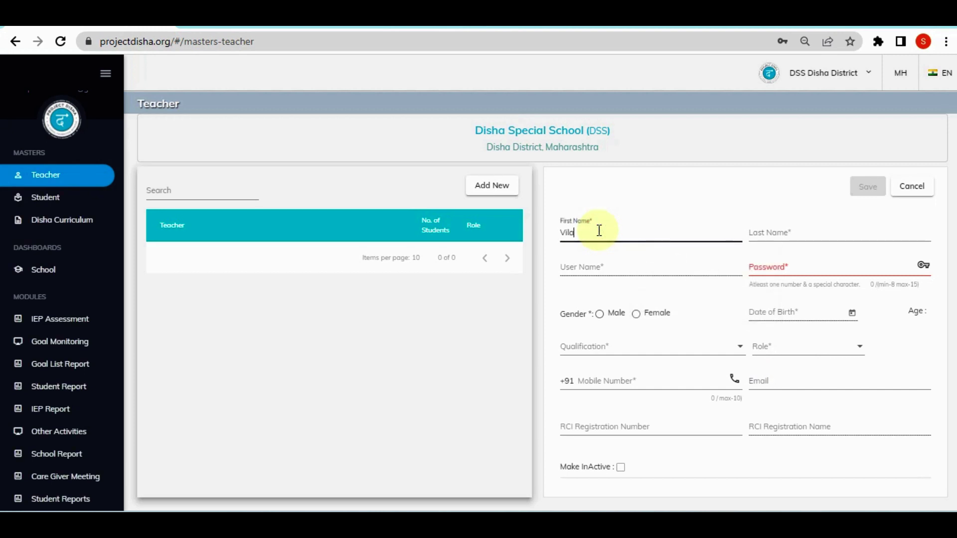
key("Tab")
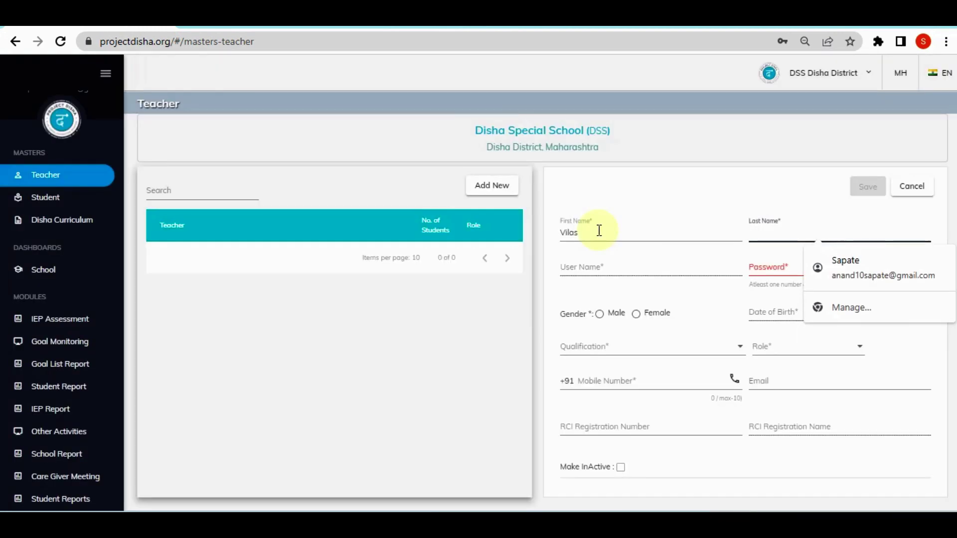
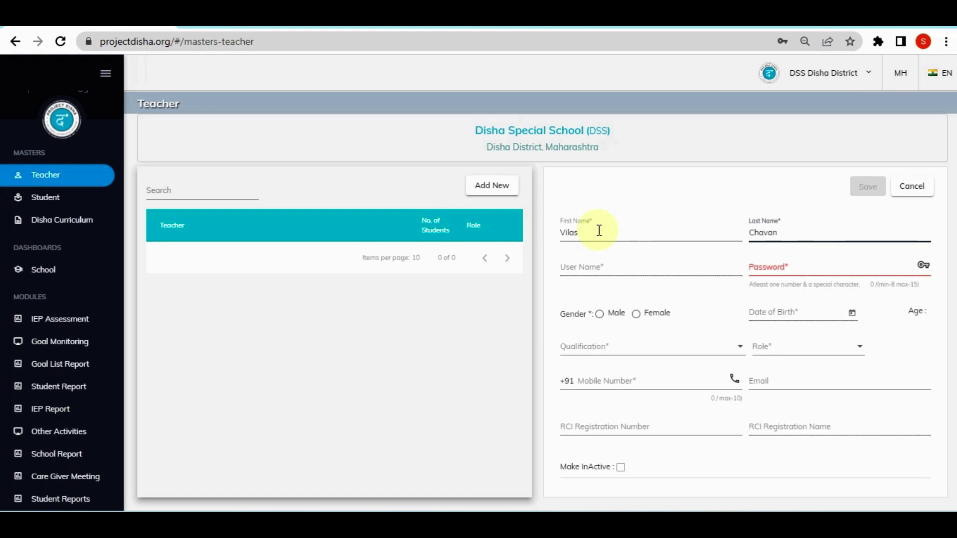
left_click(608, 269)
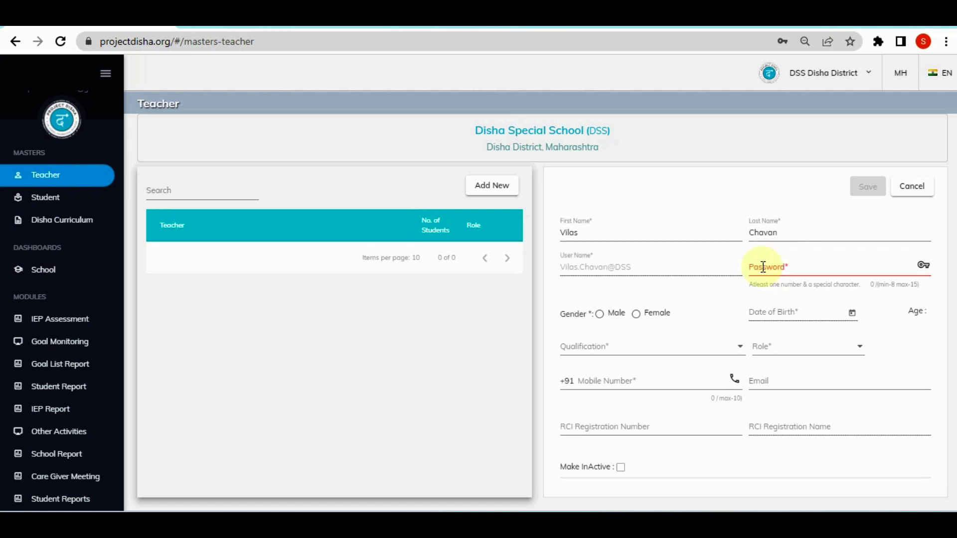
Enter a 9-character login password for the new teacher
left_click(762, 267)
type("*********")
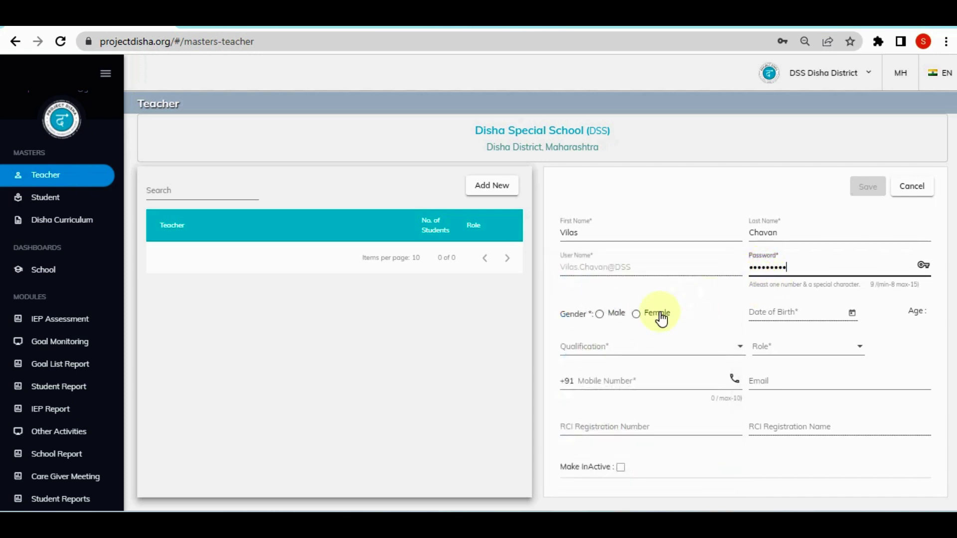
key("Tab")
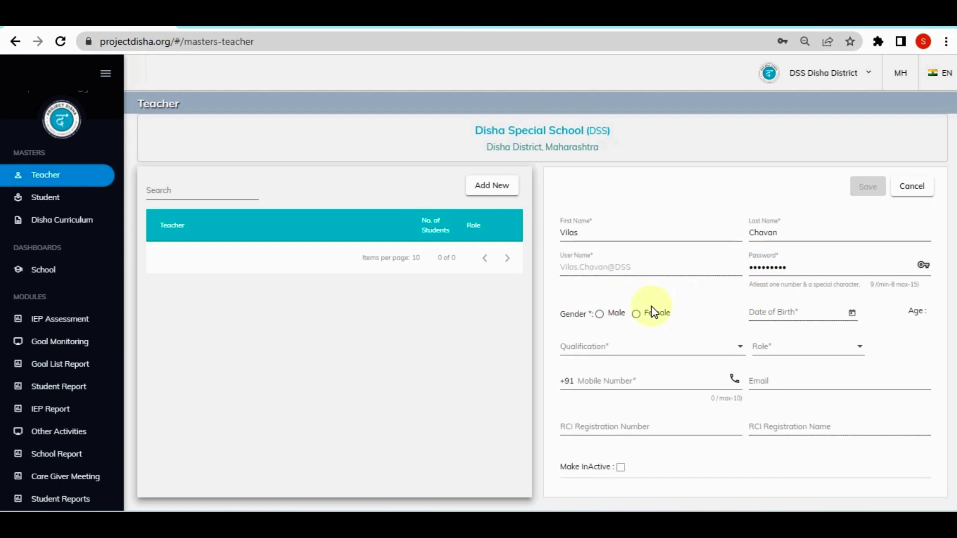
left_click(600, 313)
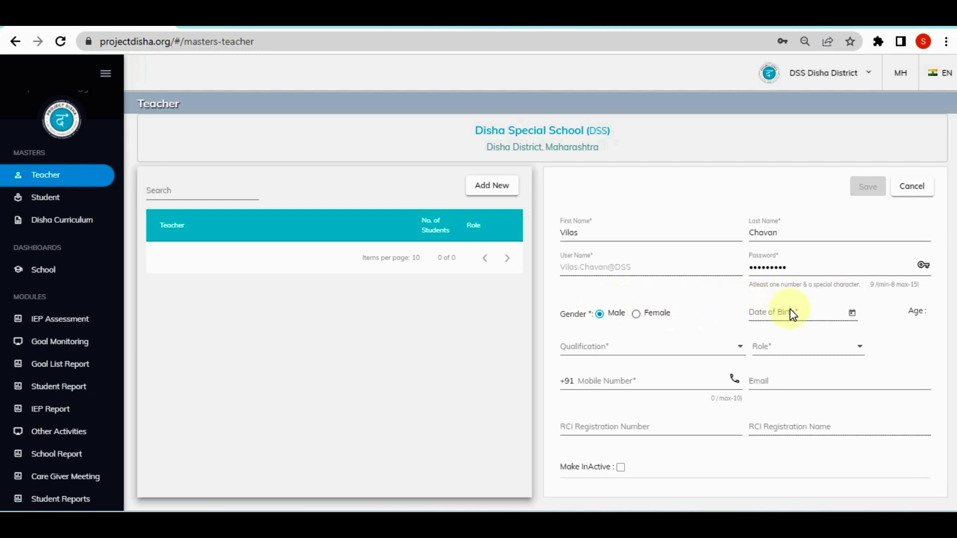
left_click(852, 313)
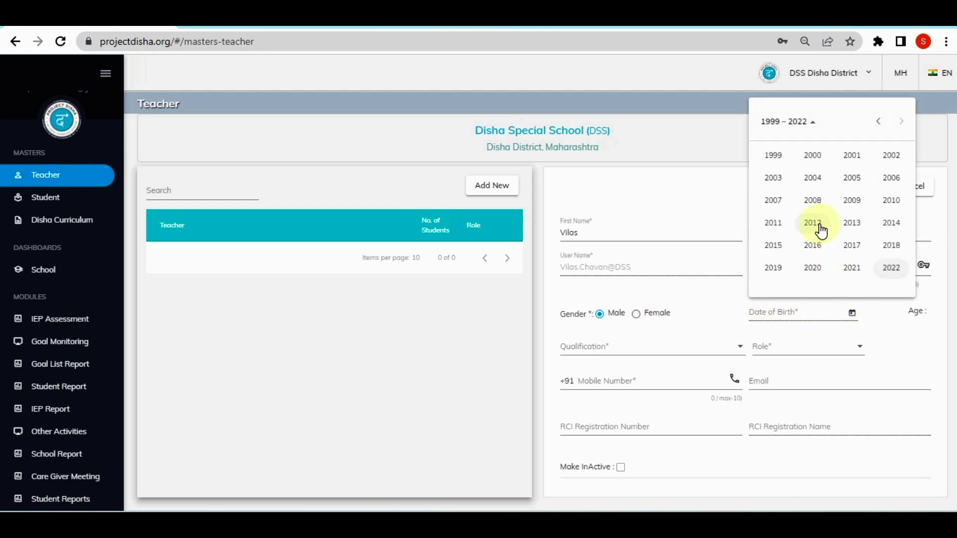
left_click(876, 123)
left_click(849, 244)
left_click(851, 210)
left_click(848, 214)
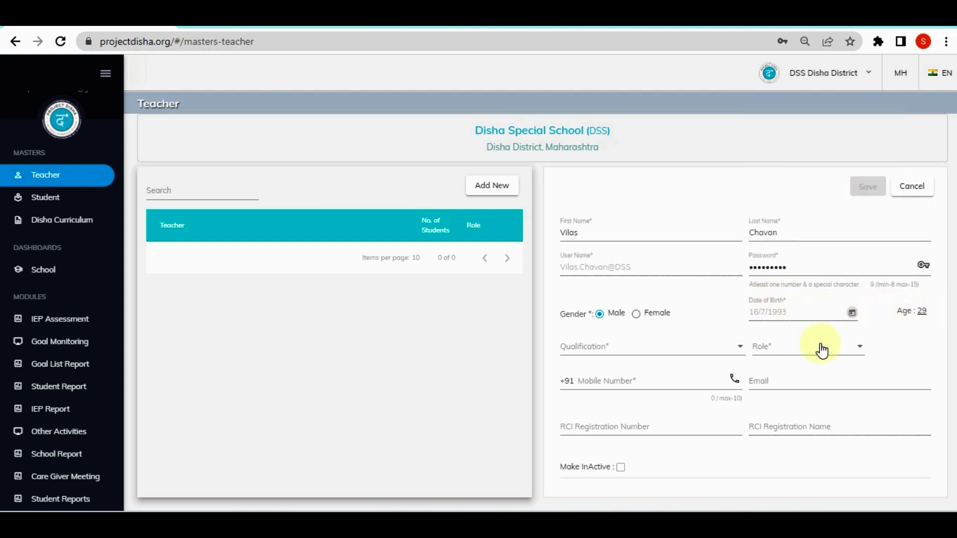
left_click(731, 350)
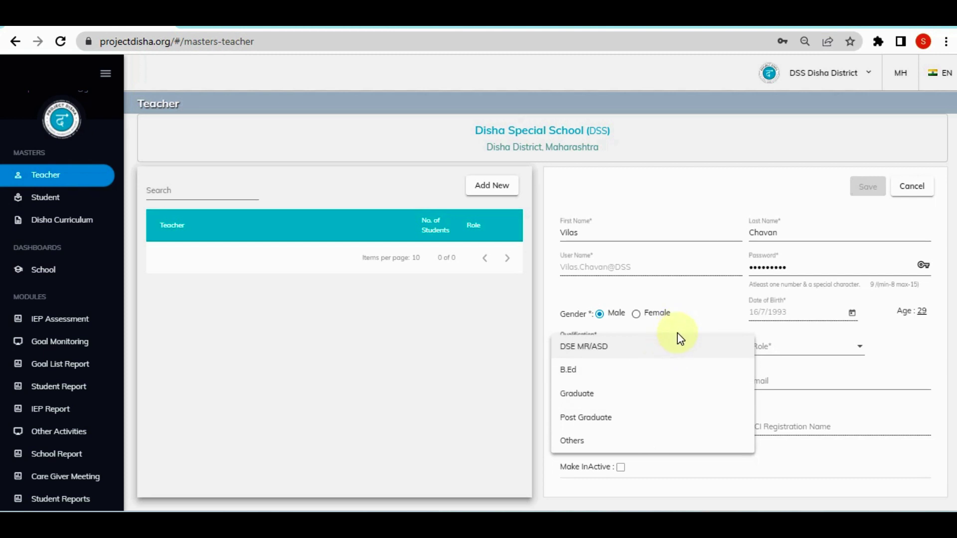
Choose qualification DSE MR/ASD and role Class Teacher for the new teacher
left_click(690, 346)
left_click(797, 354)
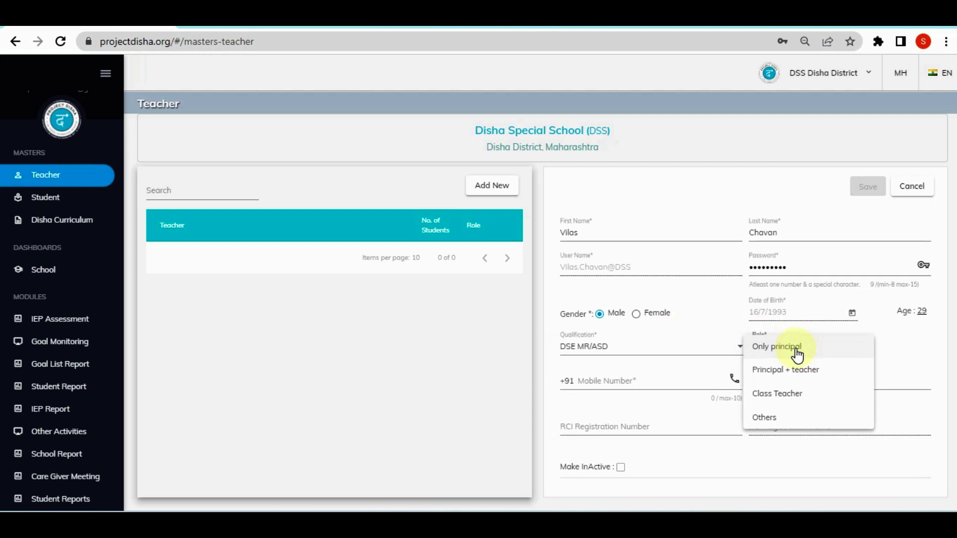
left_click(806, 403)
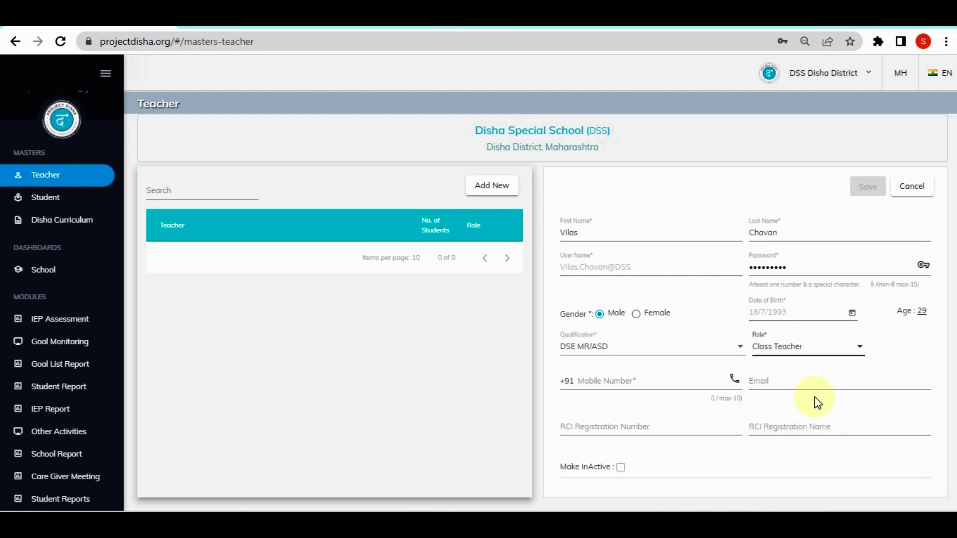
left_click(677, 377)
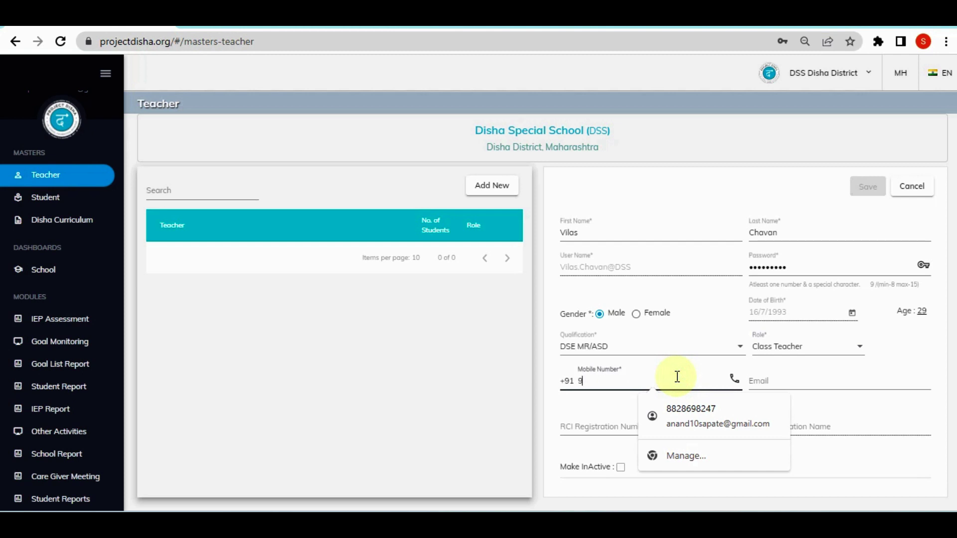
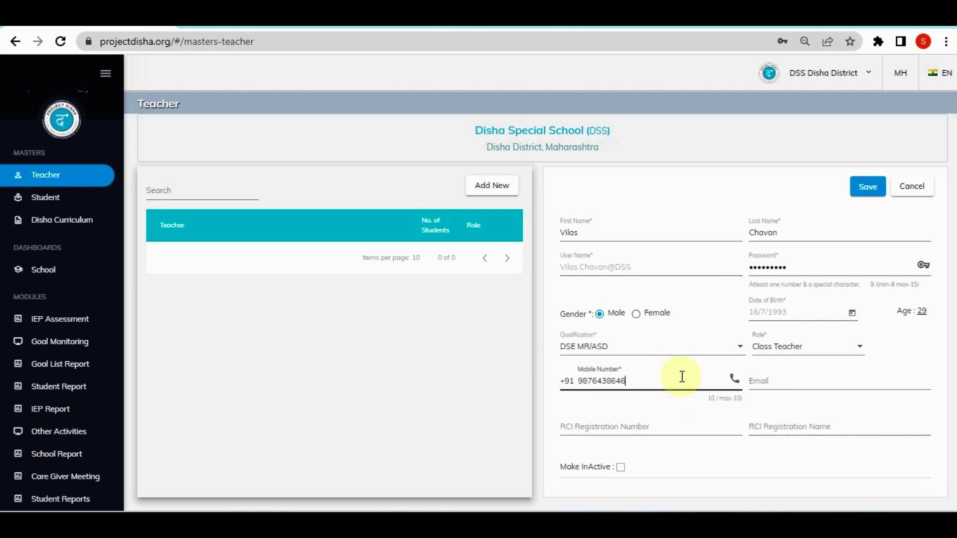
Enter the teacher's mobile number and e-mail address
left_click(782, 378)
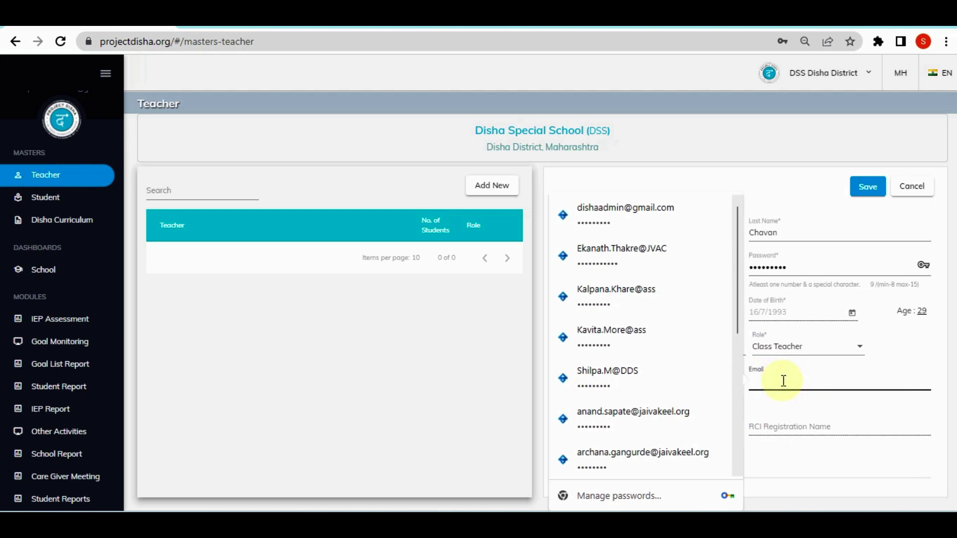
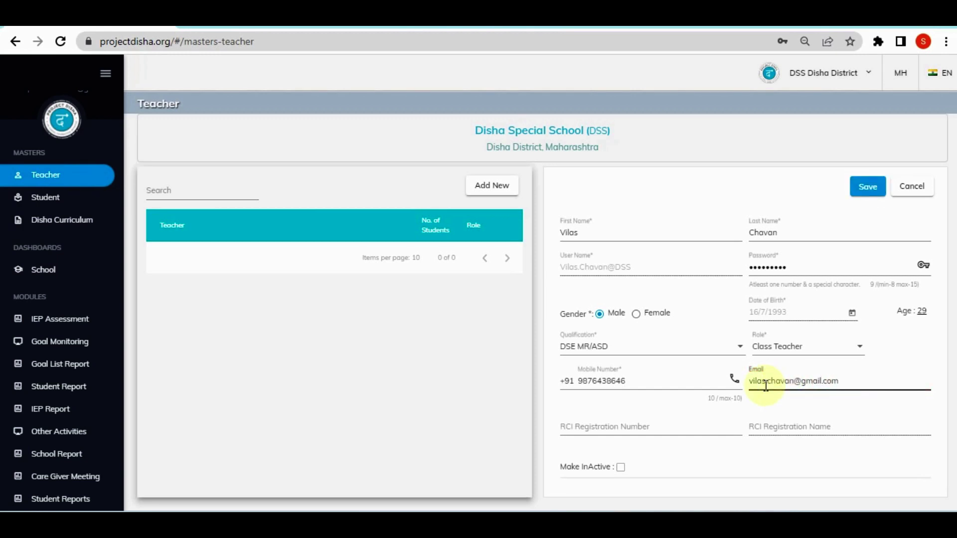
Add the teacher's RCI registration number and registration name, then save the teacher record
left_click(665, 424)
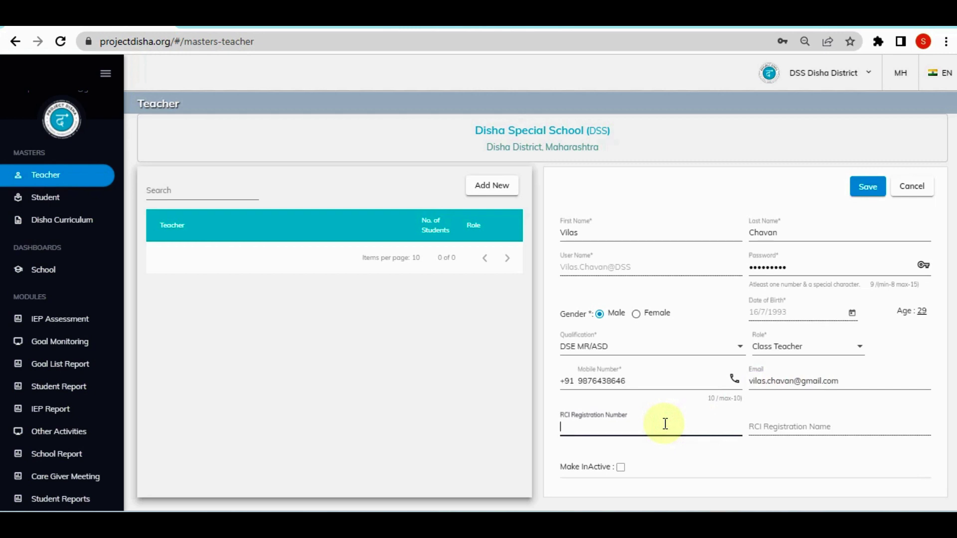
left_click(828, 427)
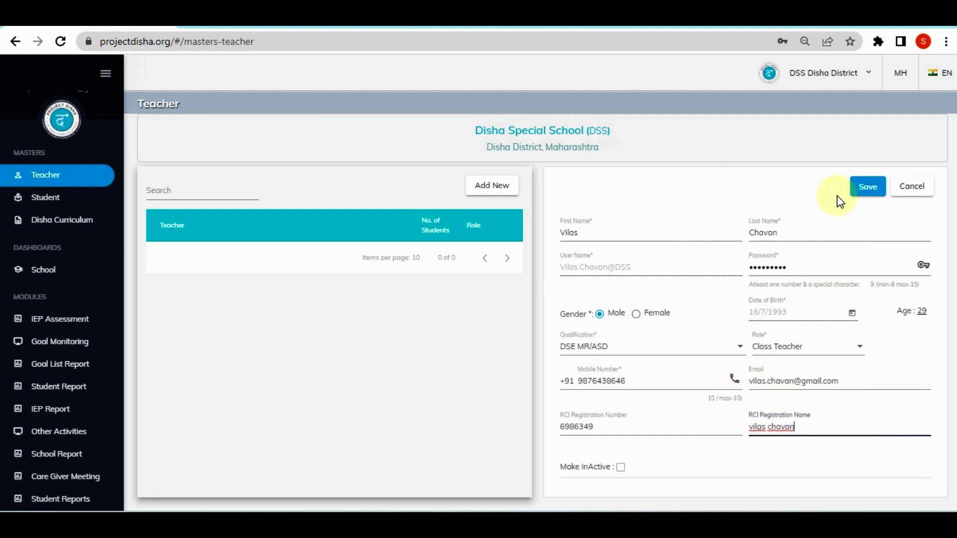
left_click(868, 197)
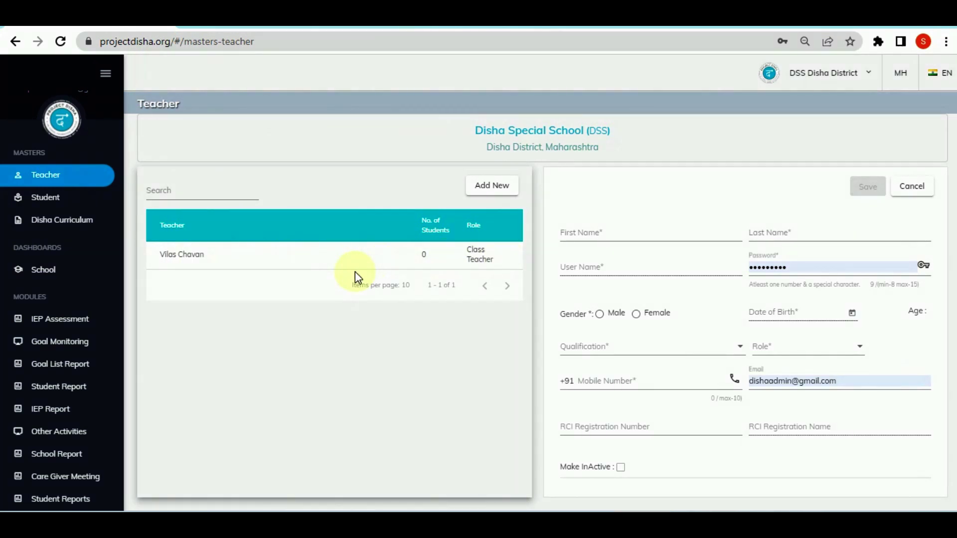
Select the new Class Teacher row, showing 0 students, in the teacher list
left_click(226, 260)
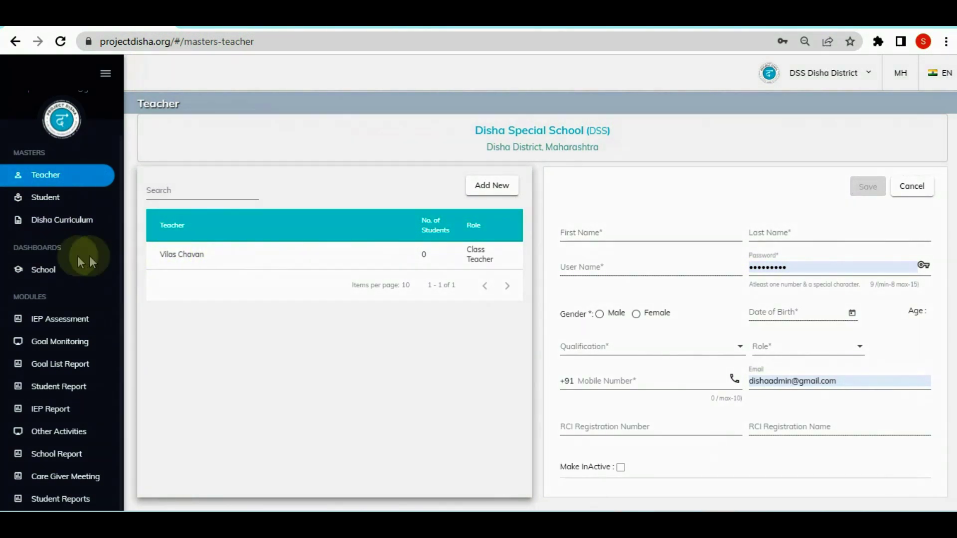
Return to the School Dashboard, which now counts 1 teacher
left_click(47, 266)
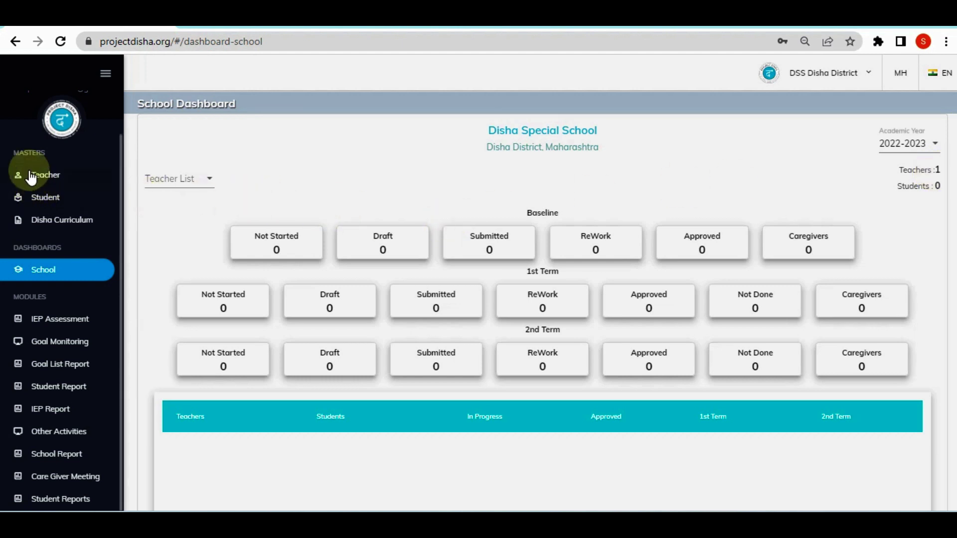
Start a new student entry on the Student page
left_click(41, 203)
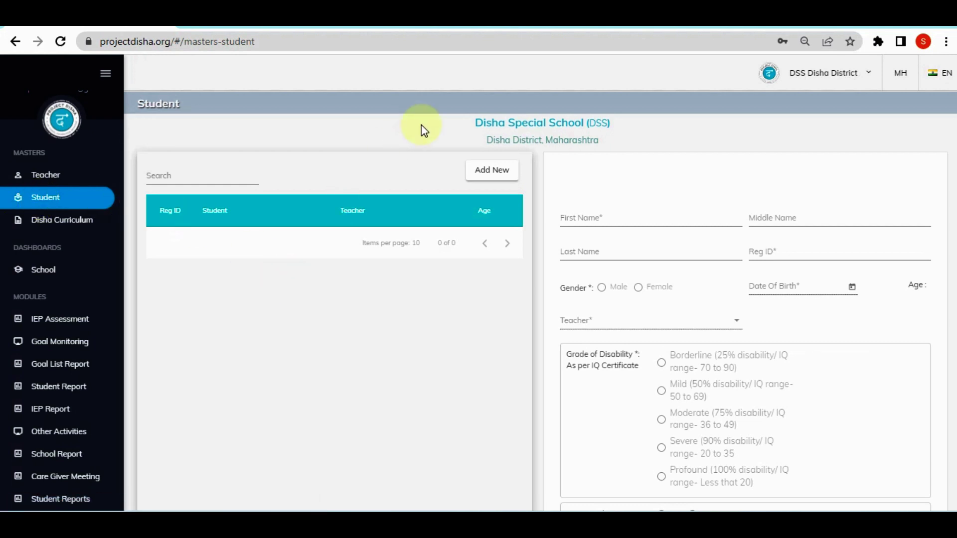
left_click(499, 183)
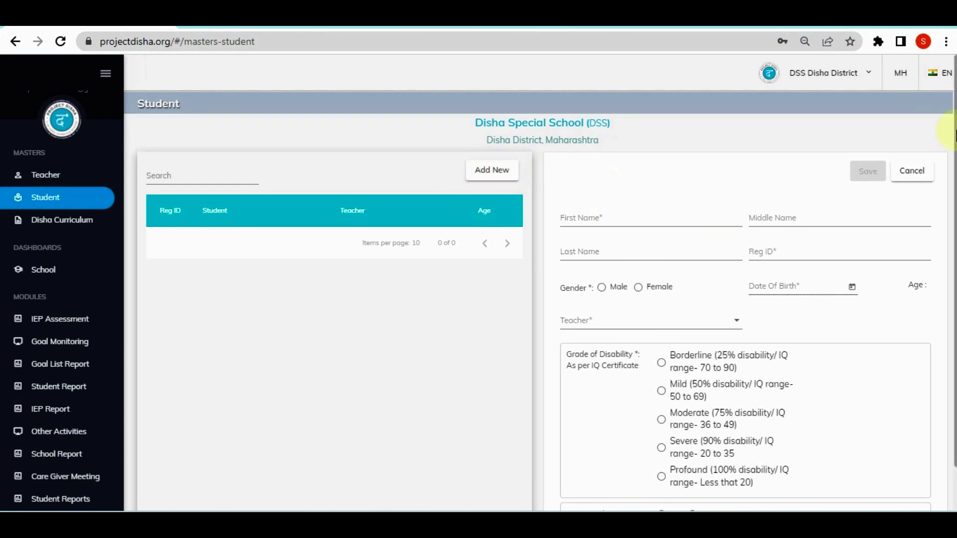
scroll(954, 134, "down", 2)
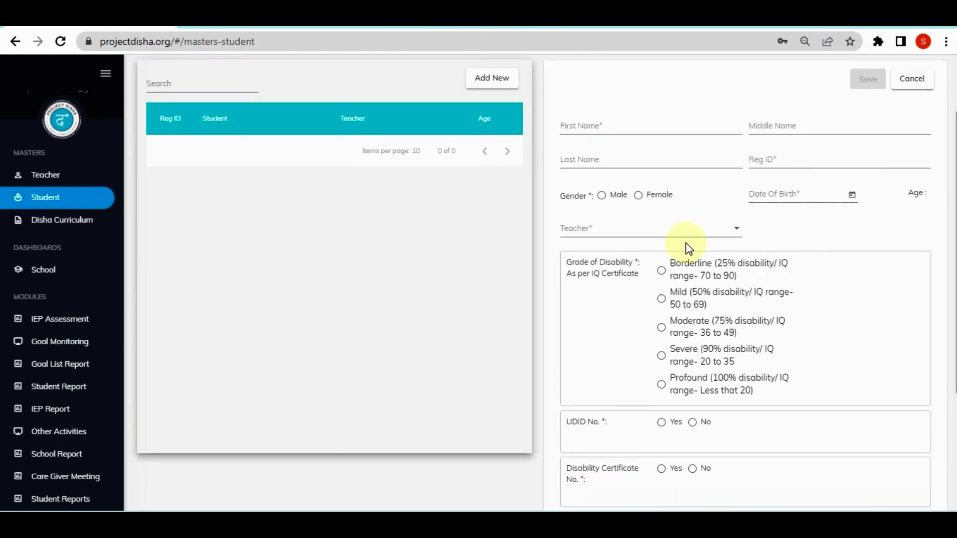
Enter the student's first, middle and last names and the registration ID
left_click(676, 129)
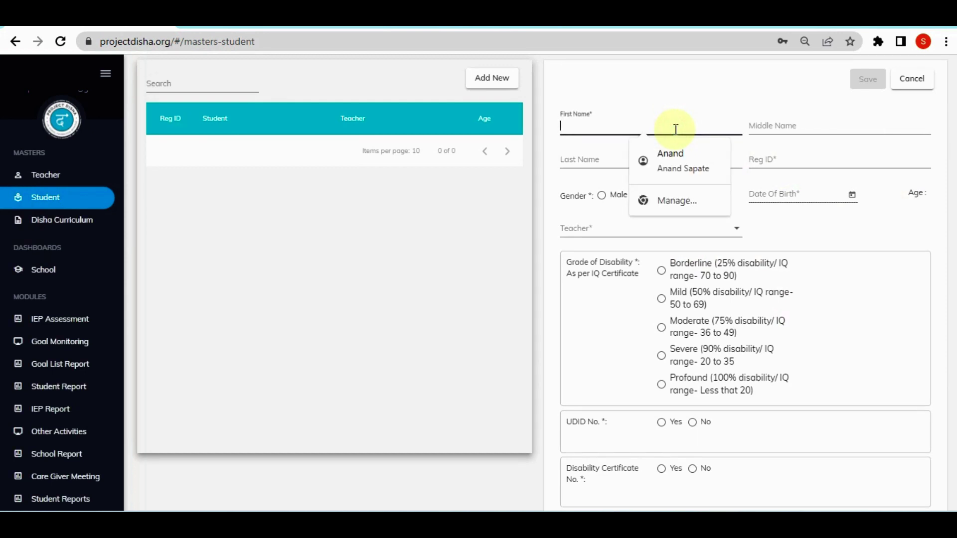
key("Tab")
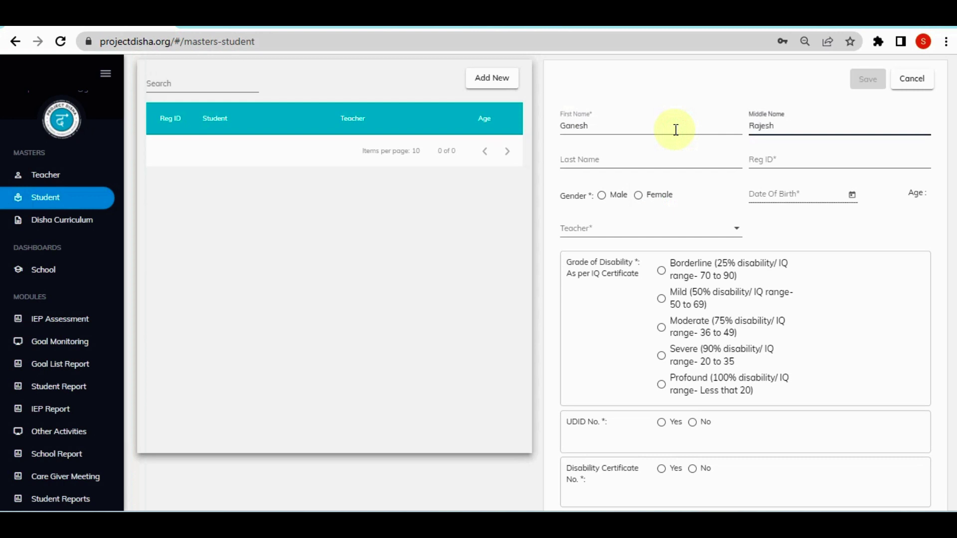
key("Tab")
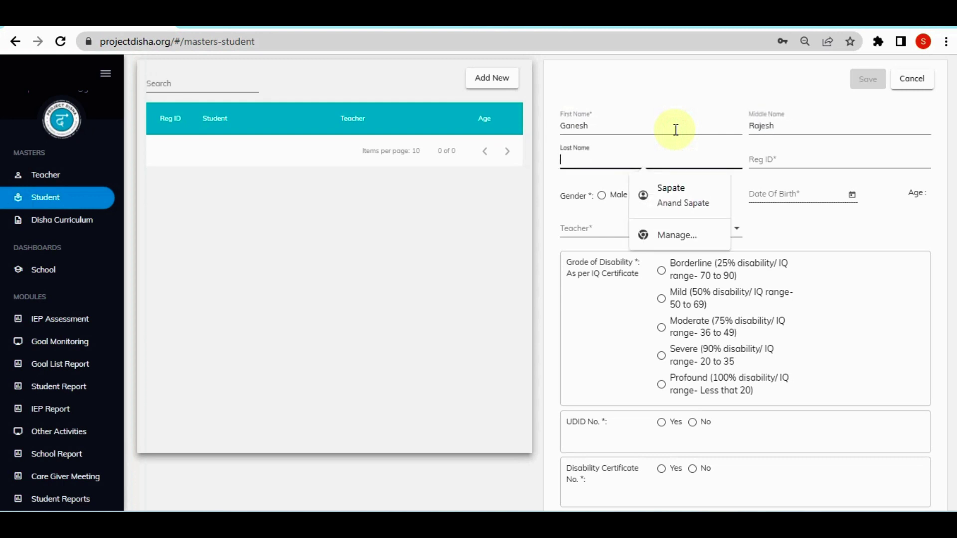
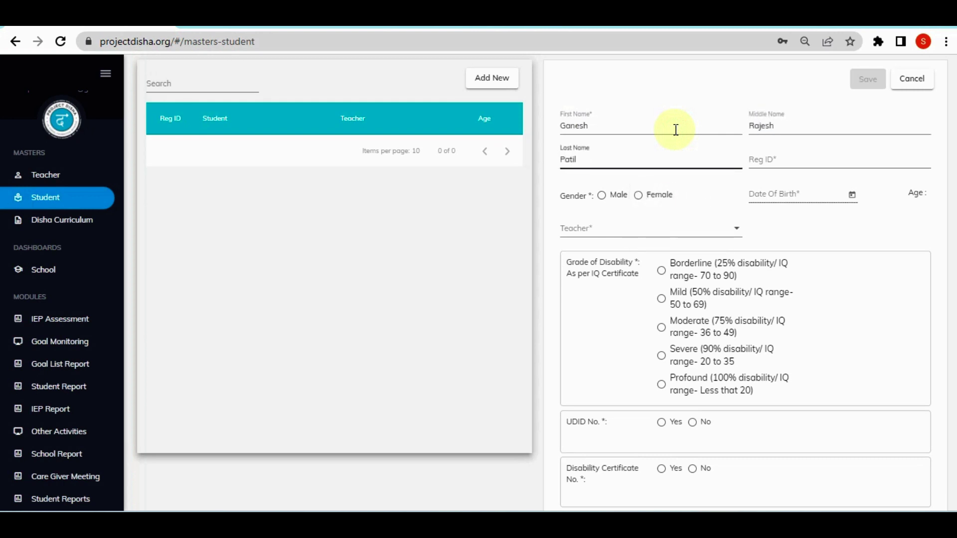
left_click(850, 158)
type("98654")
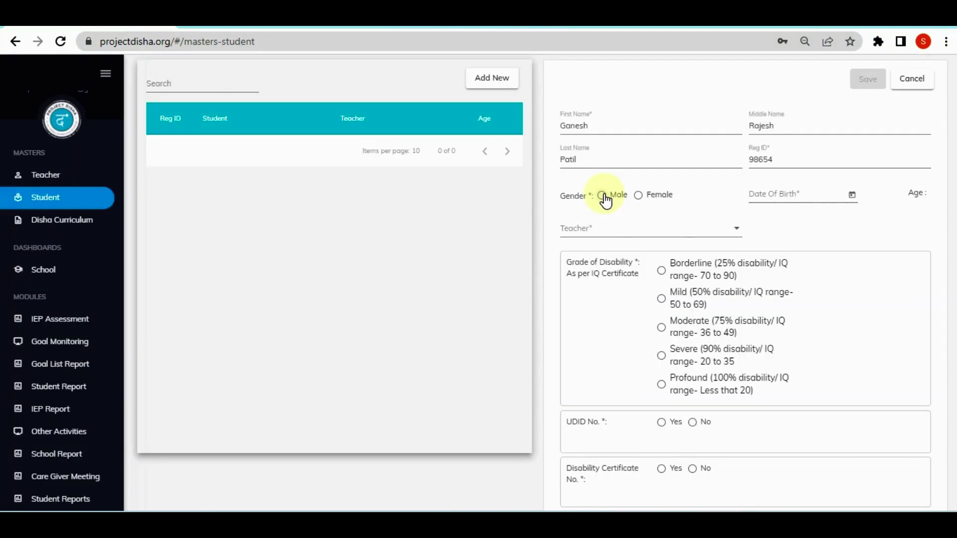
Set the student's gender to Male and date of birth to 2 June 2016
left_click(602, 195)
left_click(851, 195)
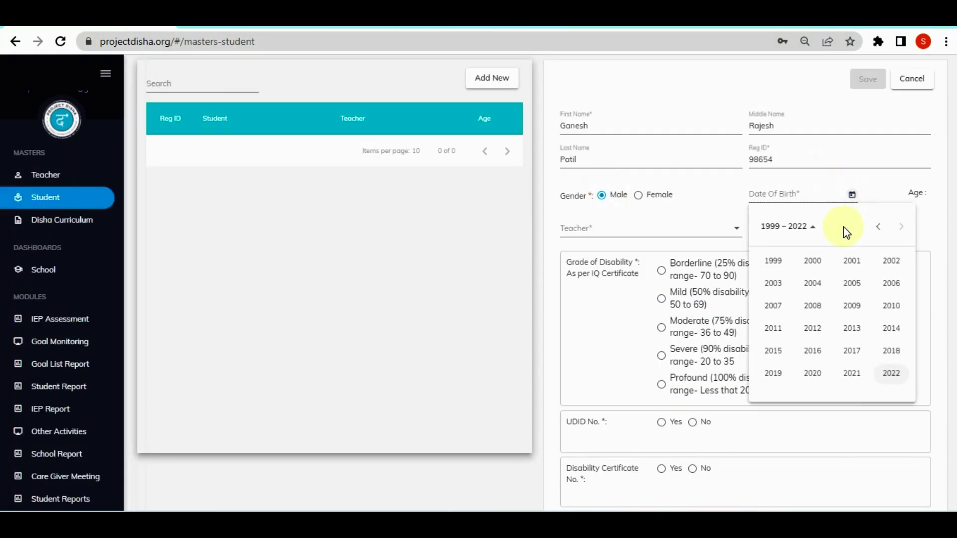
left_click(816, 355)
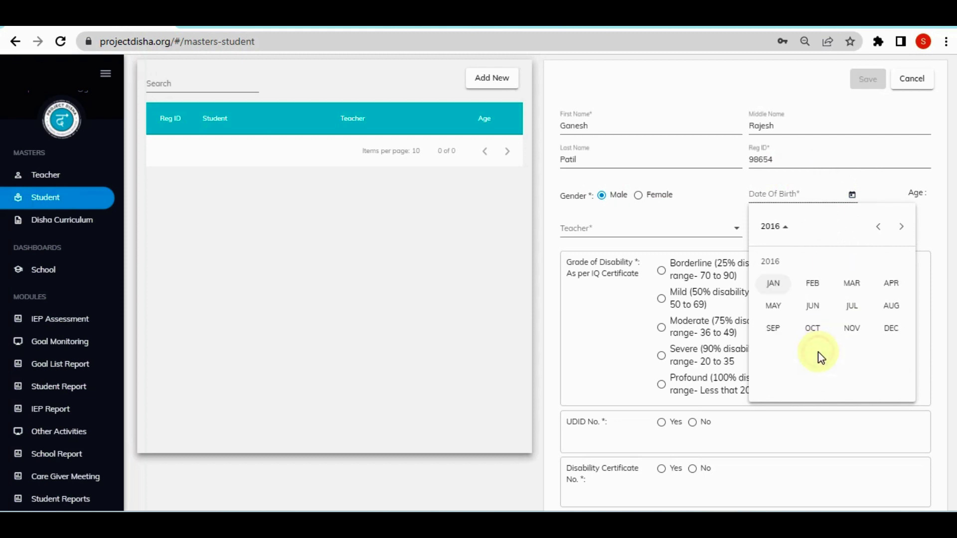
left_click(828, 301)
left_click(831, 298)
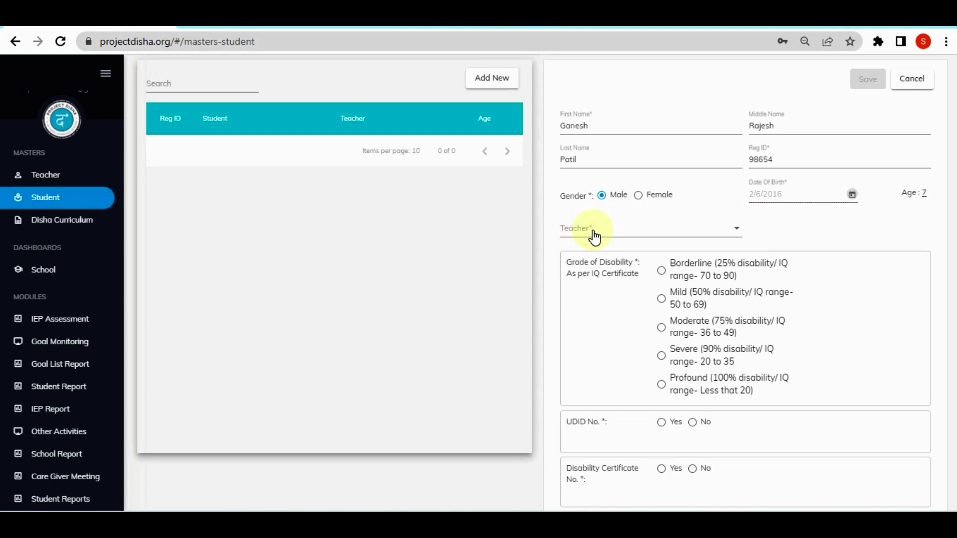
Assign the student's teacher from the Teacher dropdown
left_click(594, 234)
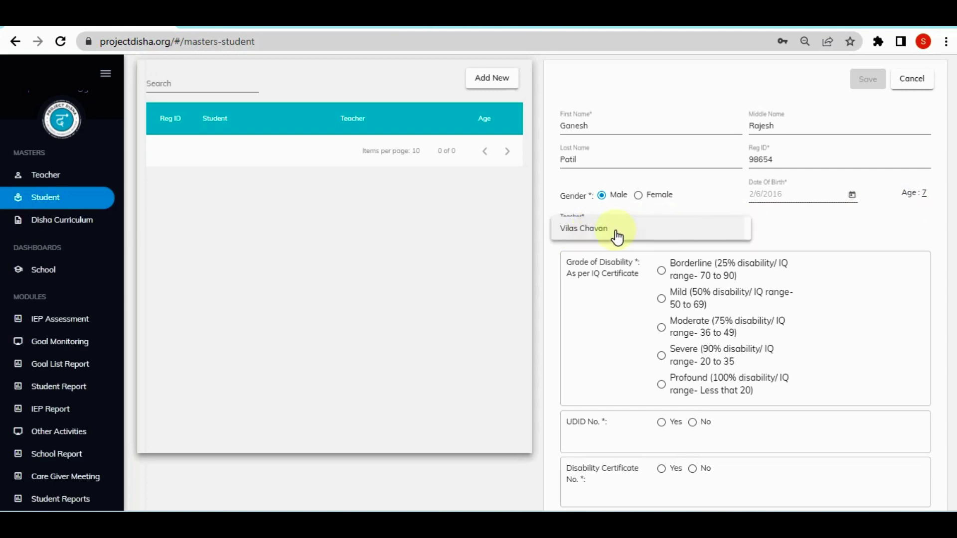
left_click(596, 235)
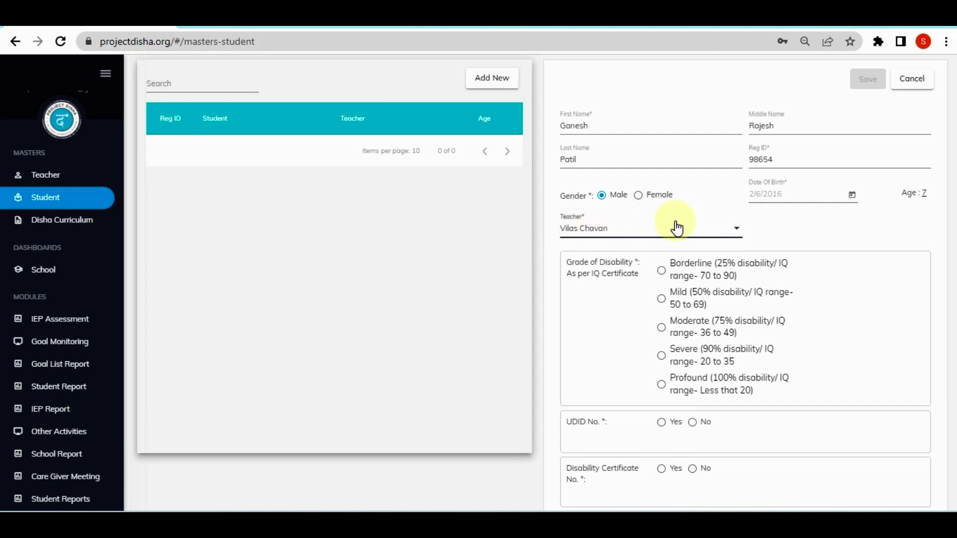
left_click(684, 225)
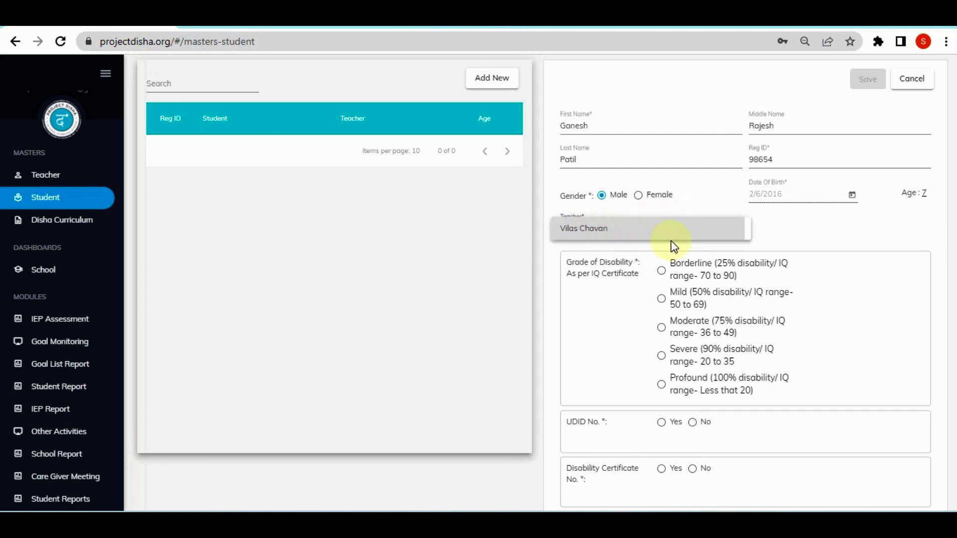
left_click(616, 239)
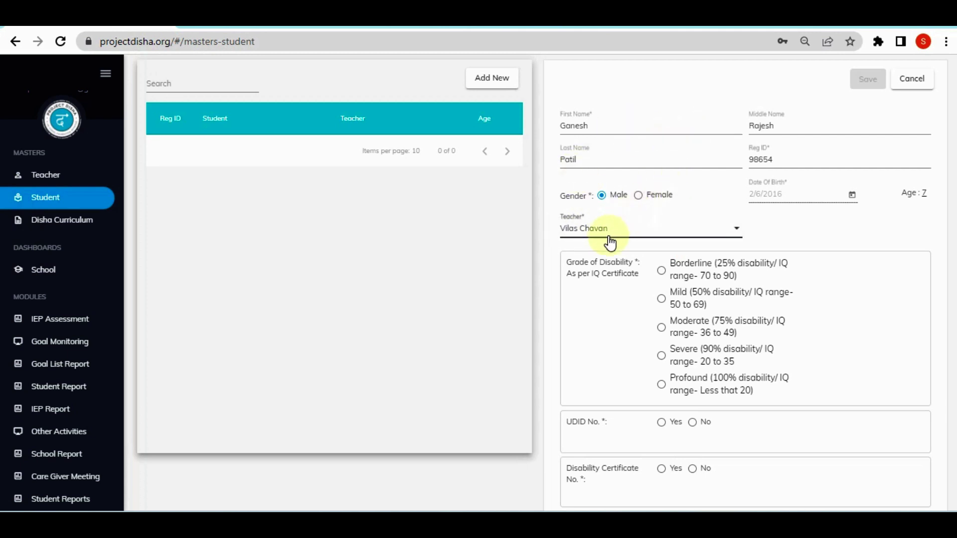
Set the disability grade to Borderline and enter the student's UDID number
scroll(927, 232, "down", 2)
scroll(745, 284, "down", 3)
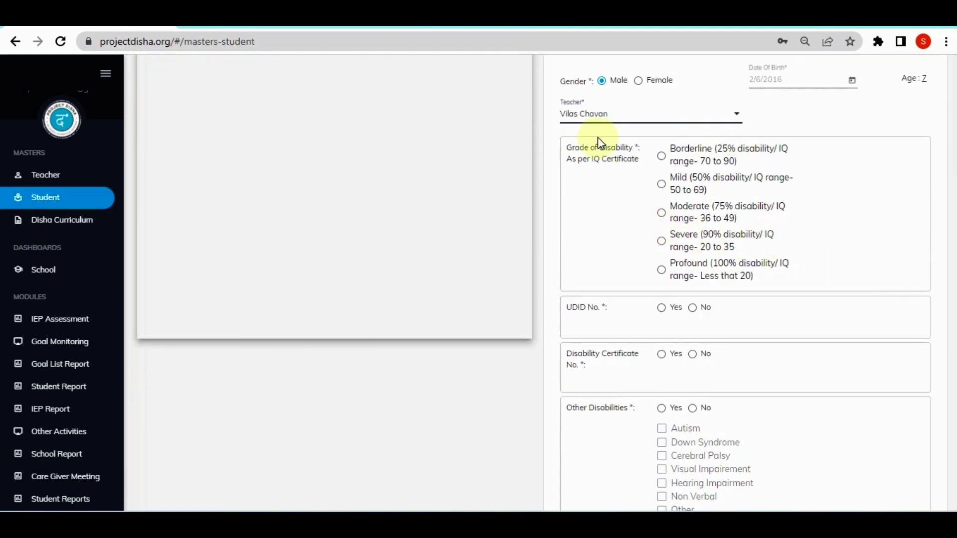
left_click(661, 156)
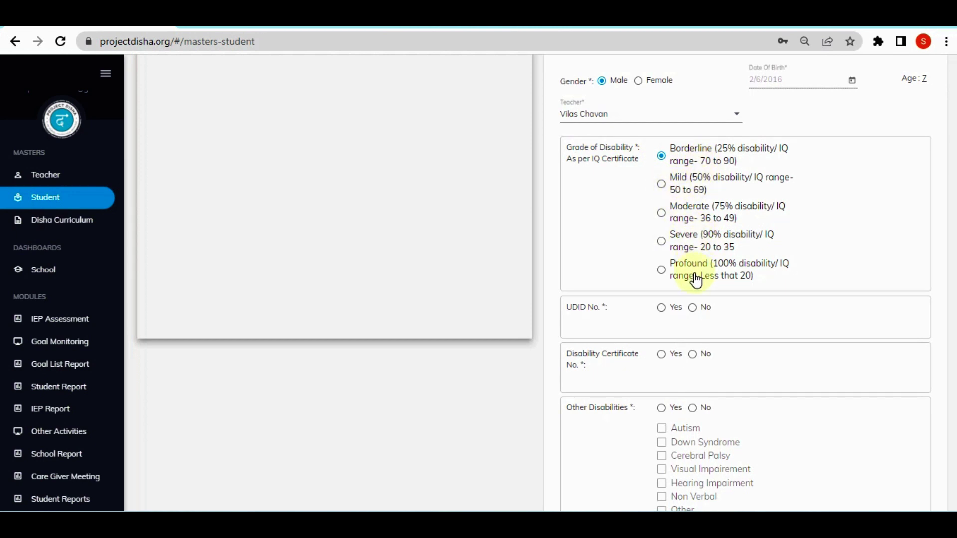
left_click(663, 313)
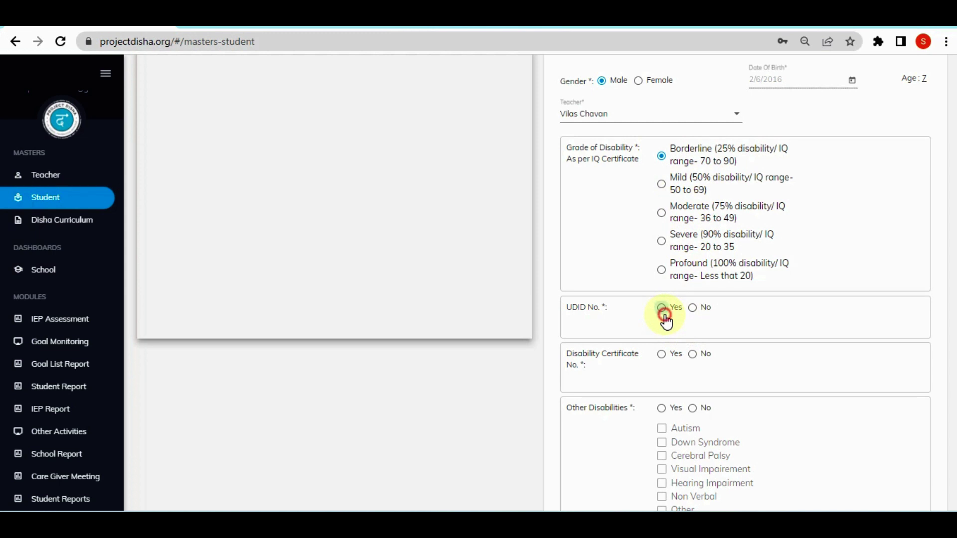
left_click(686, 336)
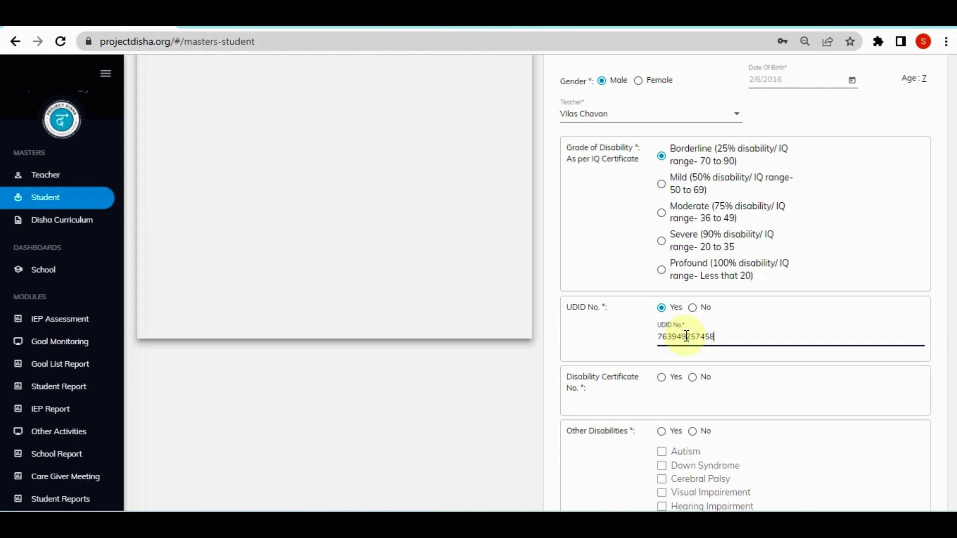
Enter the disability certificate number and set Other Disabilities to No
left_click(664, 380)
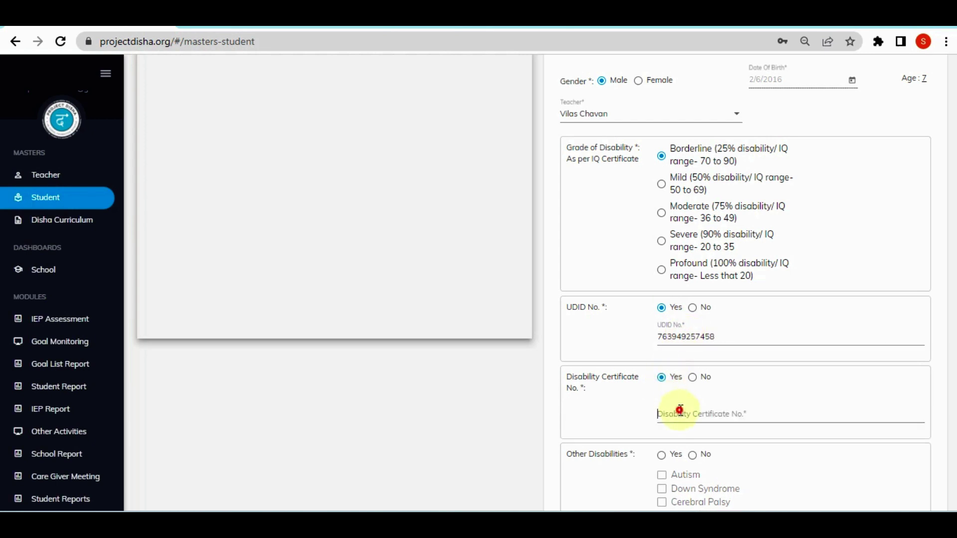
left_click(680, 409)
scroll(954, 401, "down", 3)
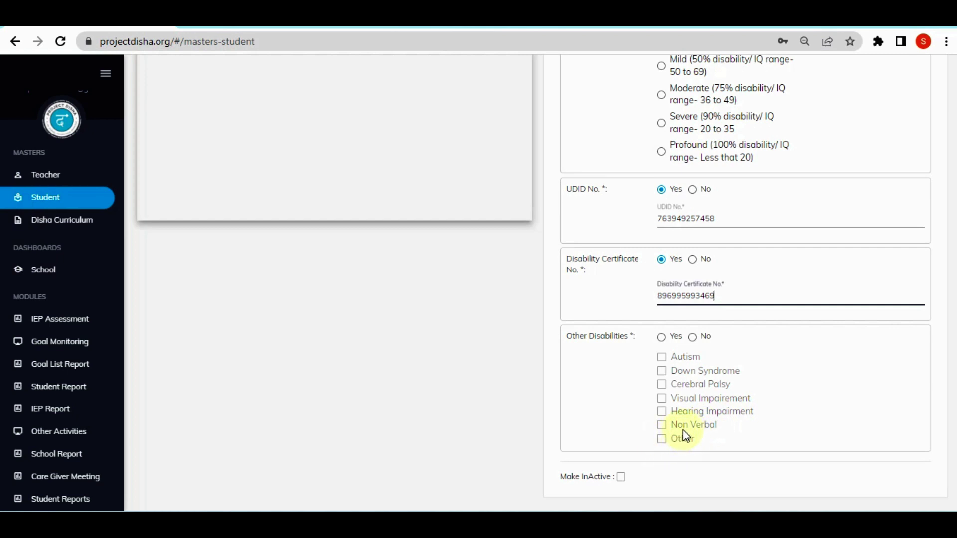
left_click(662, 339)
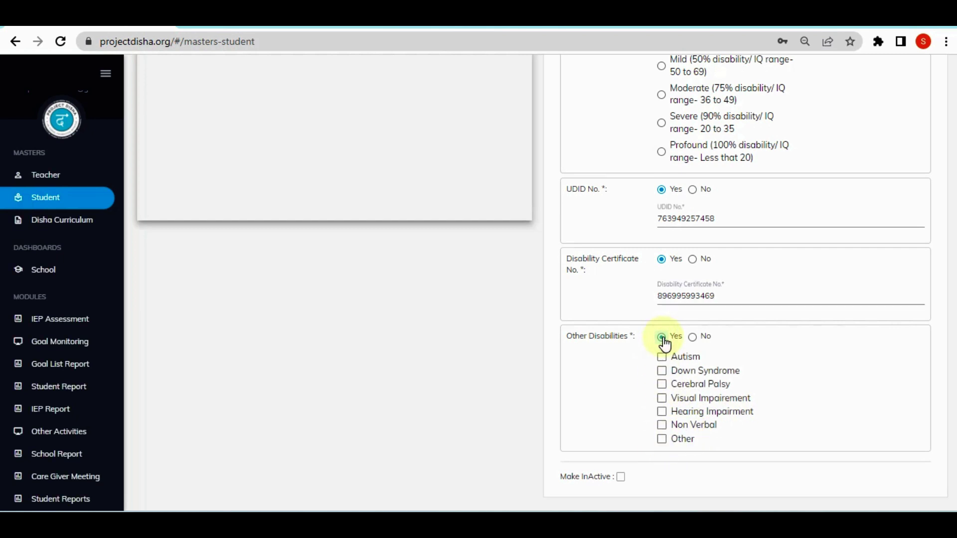
left_click(692, 341)
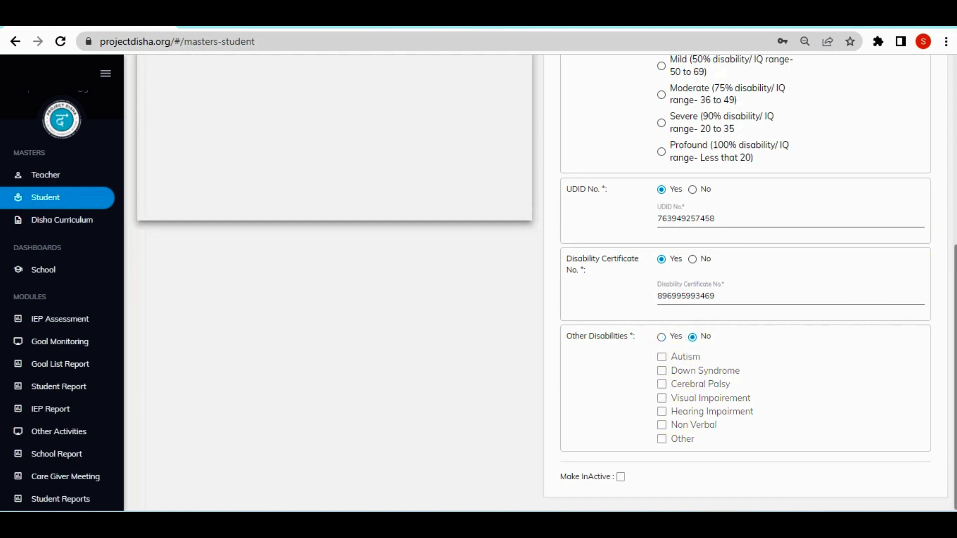
scroll(949, 149, "up", 5)
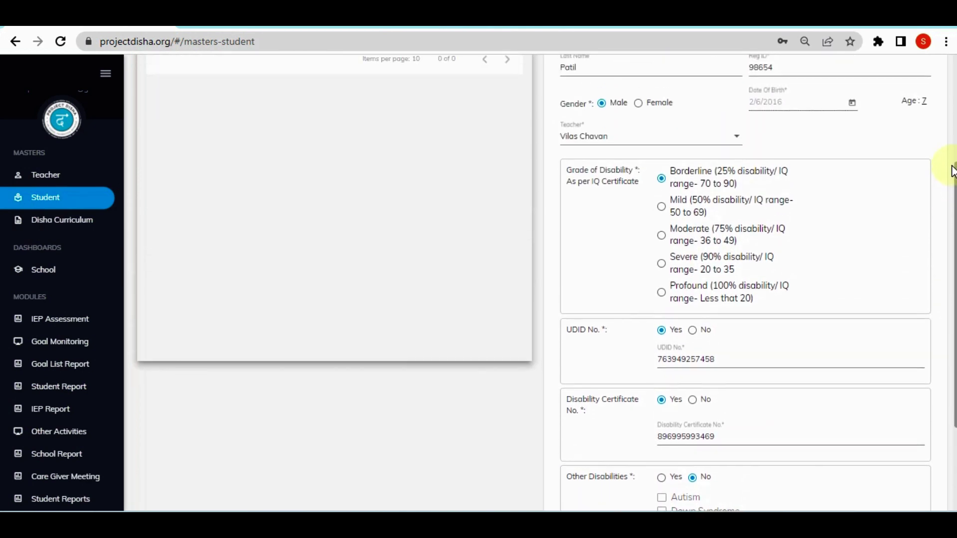
Save the new student record from the top of the form
scroll(950, 104, "up", 1)
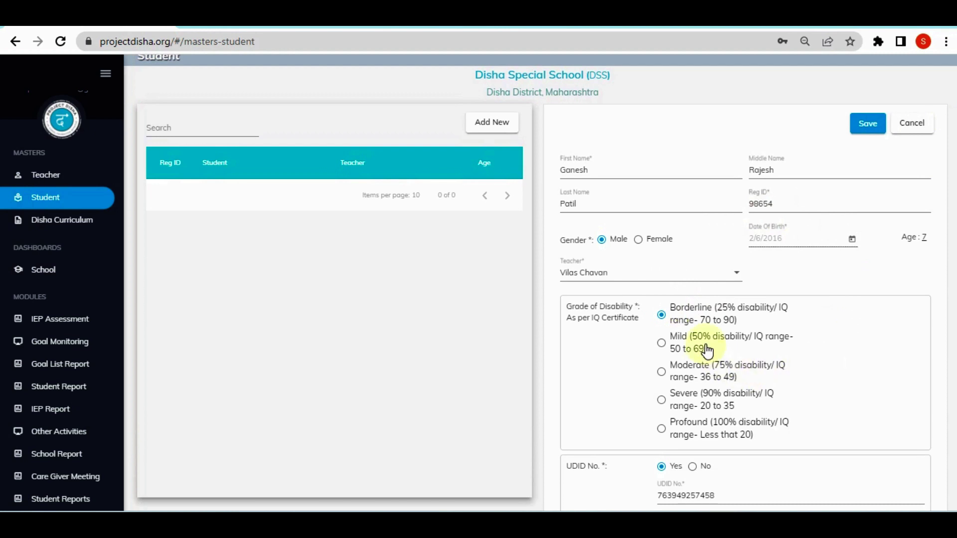
left_click(867, 128)
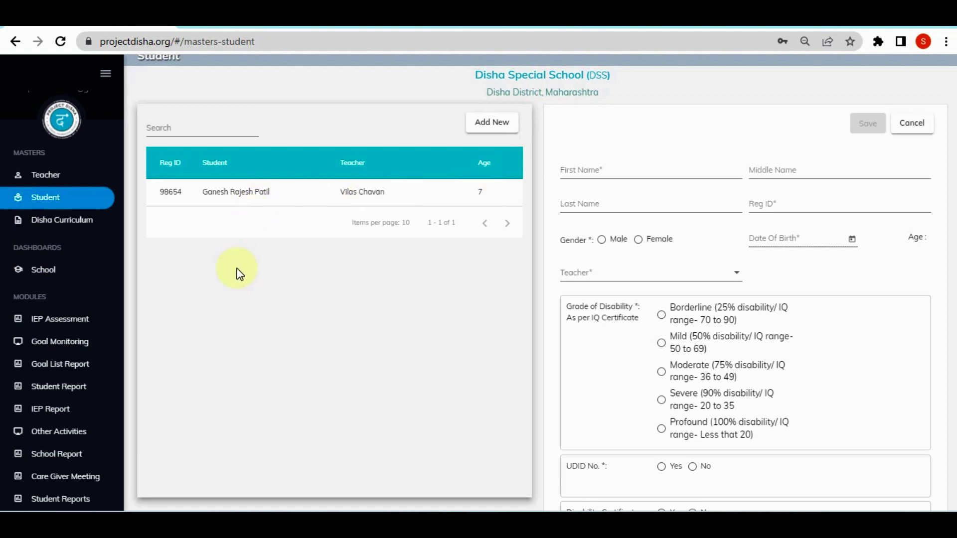
left_click(71, 274)
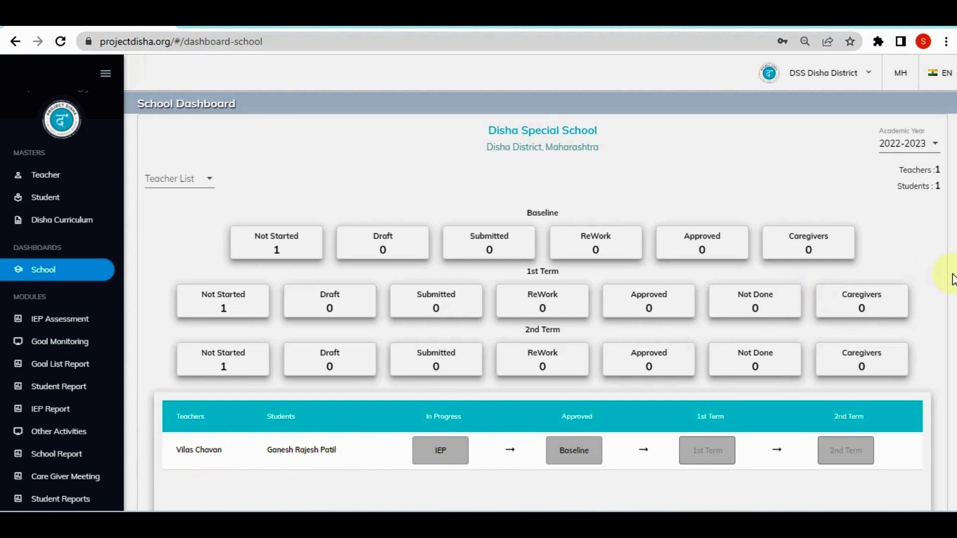
scroll(953, 267, "down", 3)
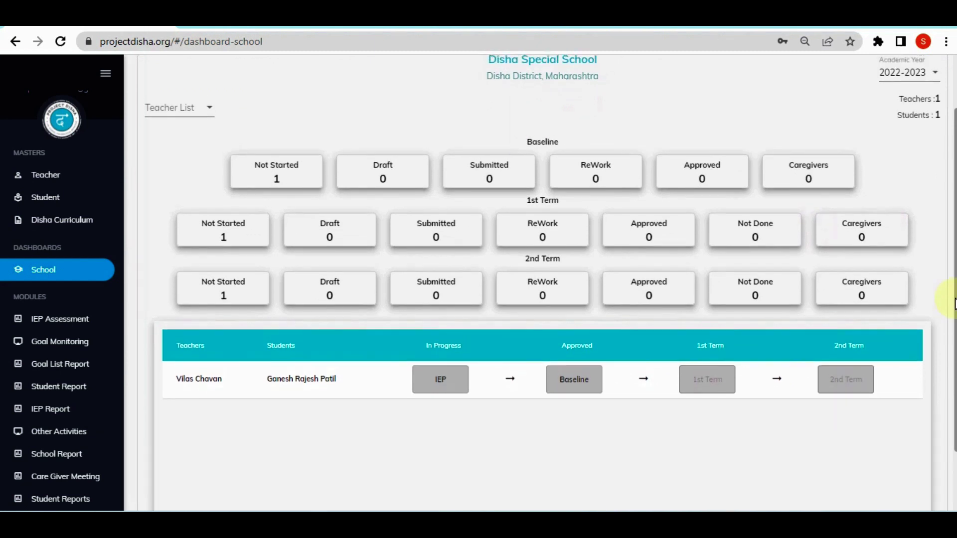
scroll(952, 267, "up", 3)
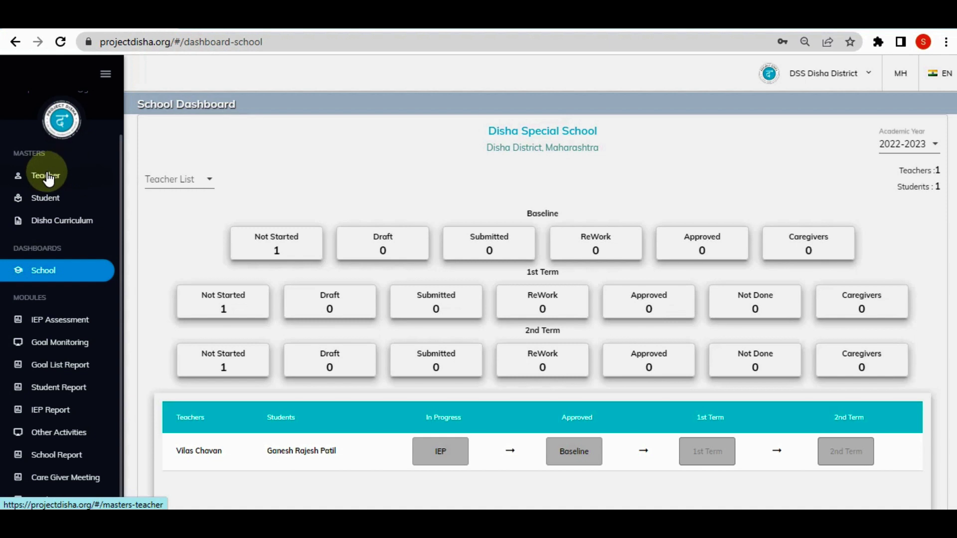
Change the last digit of the teacher's mobile number to 9 and update the teacher record
left_click(49, 180)
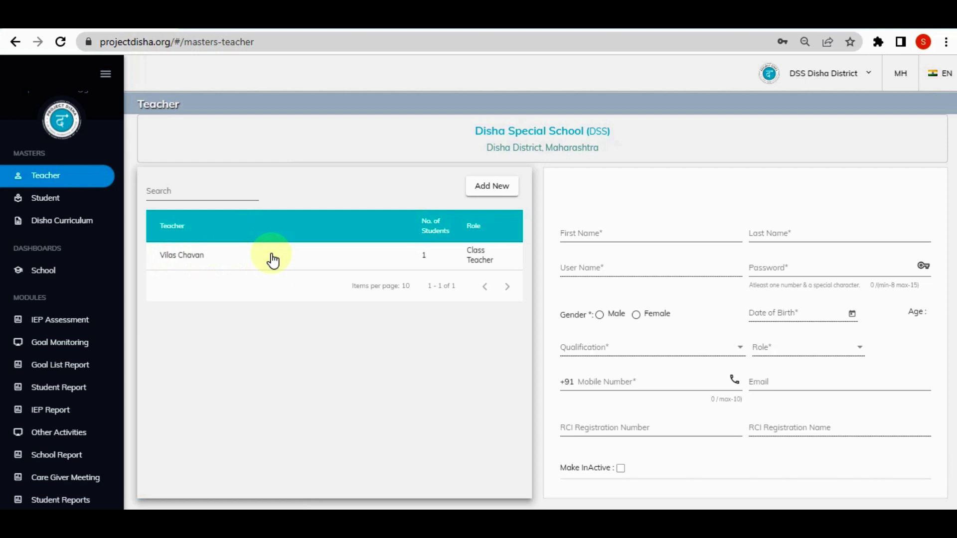
left_click(199, 263)
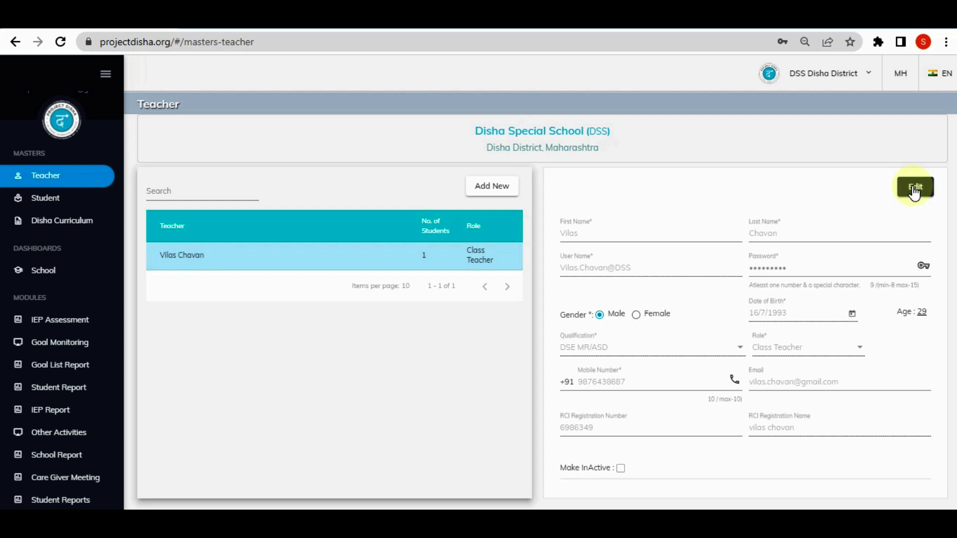
left_click(915, 193)
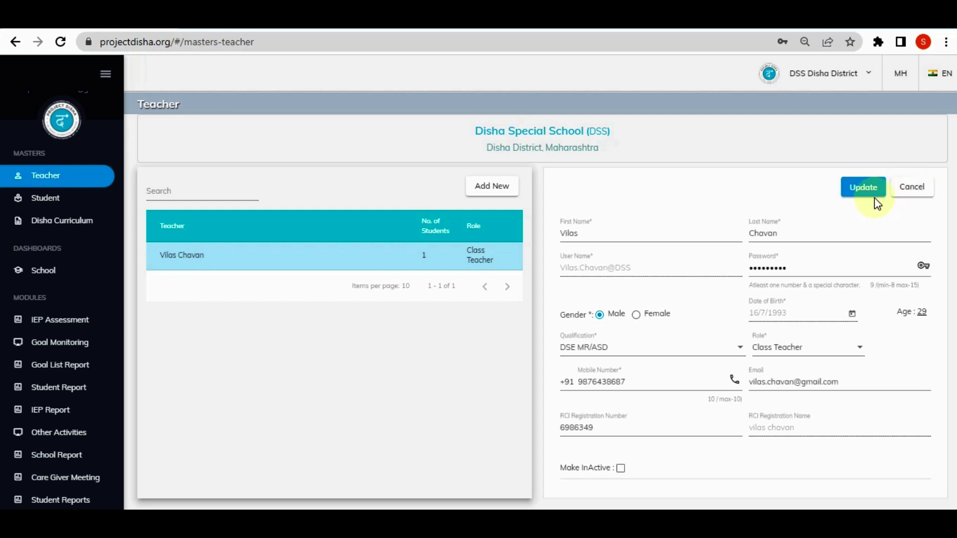
left_click(681, 381)
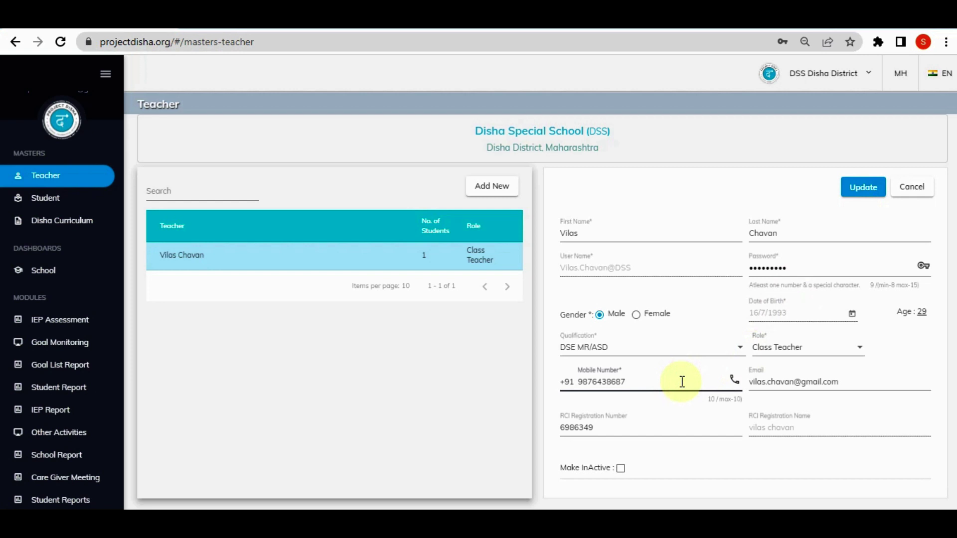
key("BackSpace")
type("9")
left_click(852, 201)
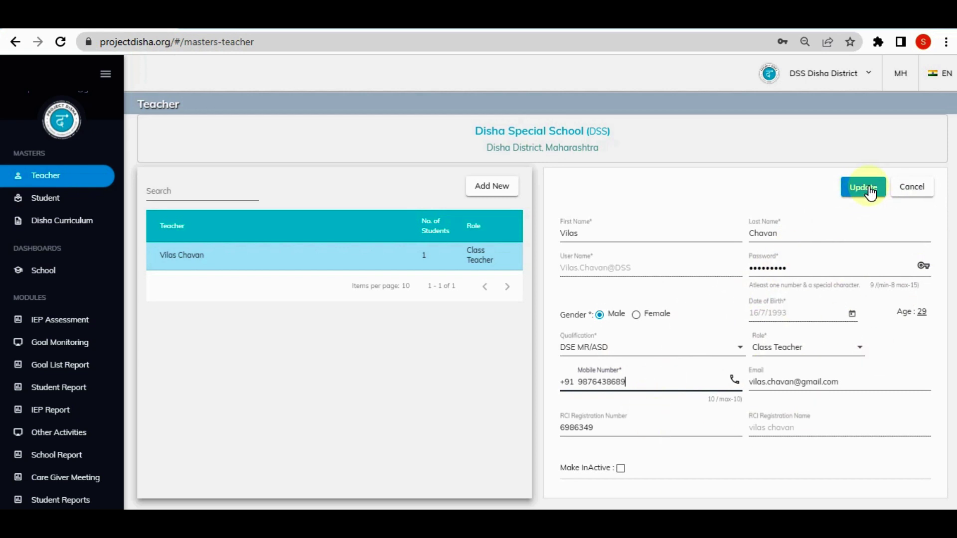
left_click(869, 188)
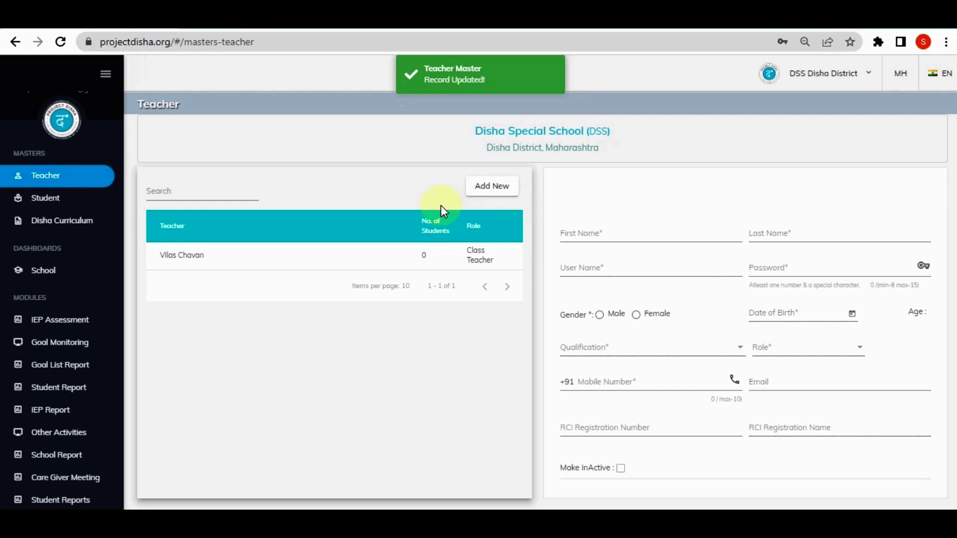
left_click(379, 257)
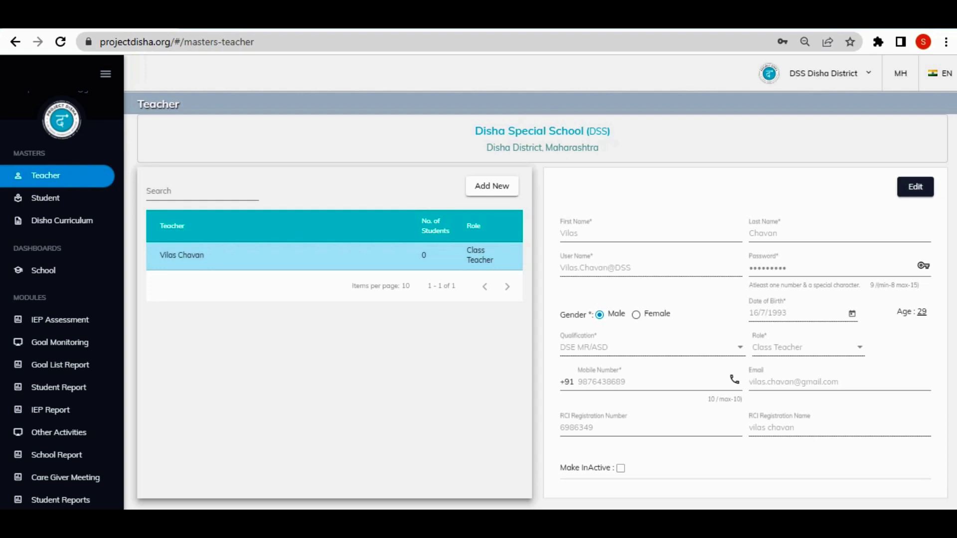
Reopen the teacher for editing, leave Make InActive unticked, and cancel without changes
left_click(915, 188)
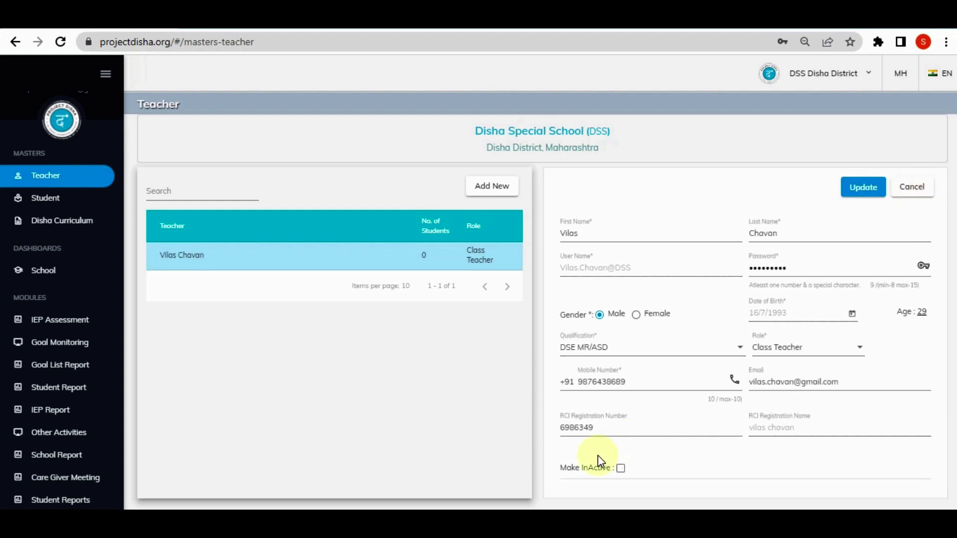
left_click(620, 469)
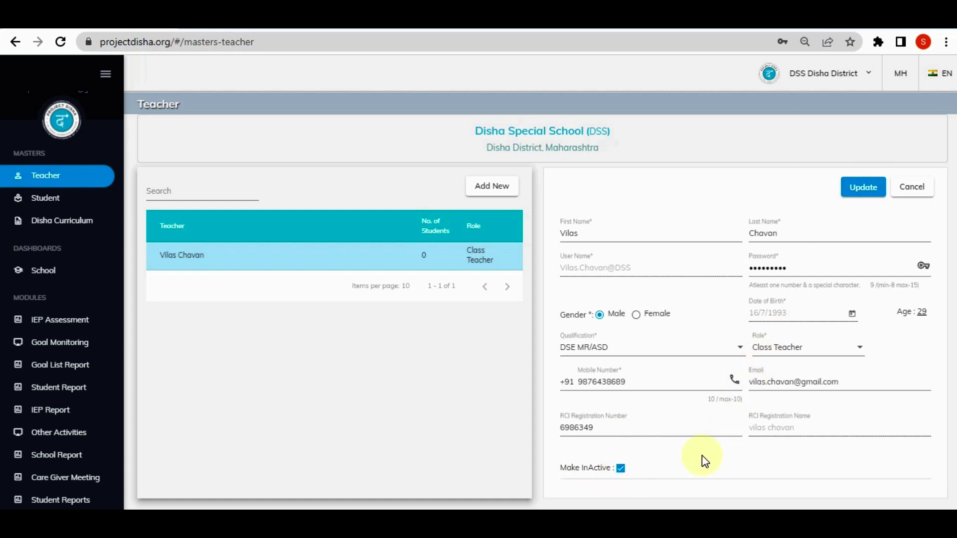
left_click(621, 468)
left_click(620, 468)
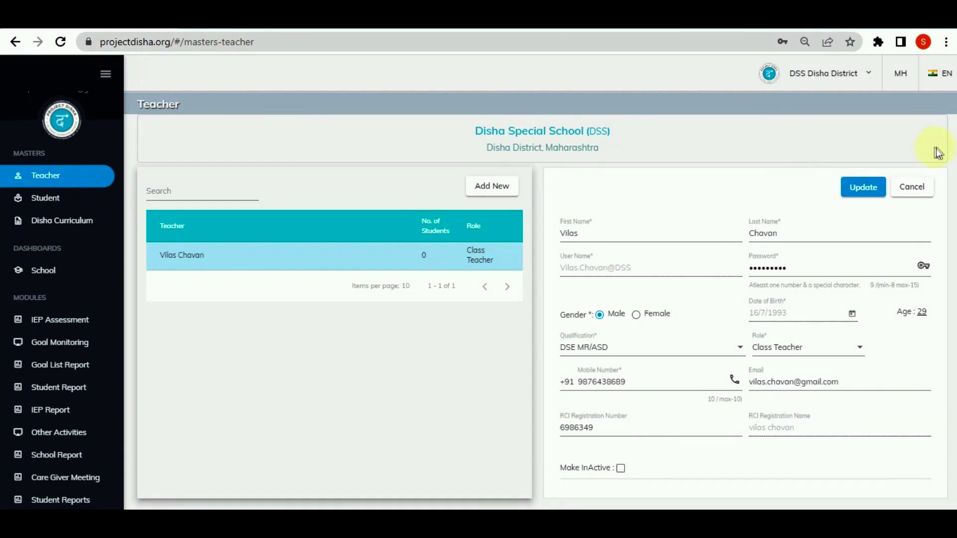
left_click(923, 188)
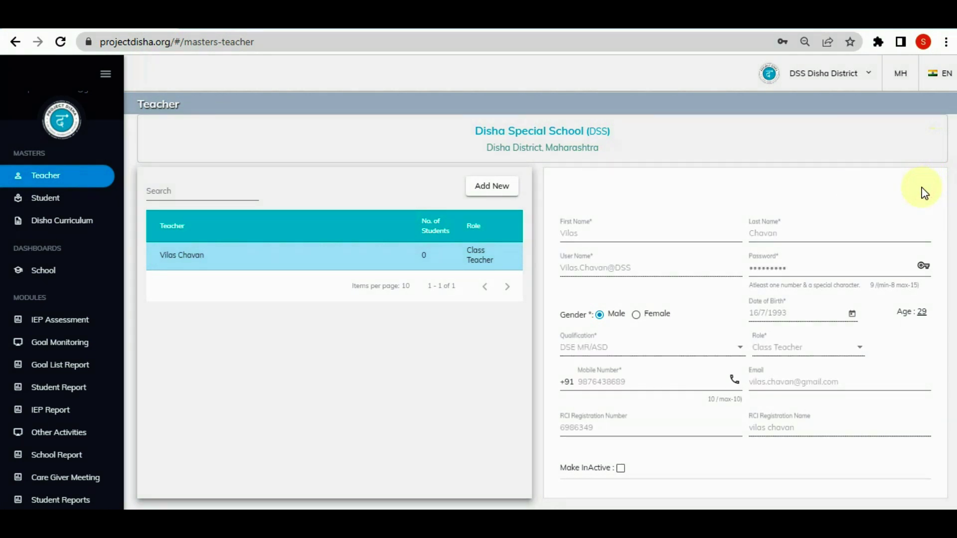
Open the saved student for editing and add 'kl' to the registration ID
left_click(50, 198)
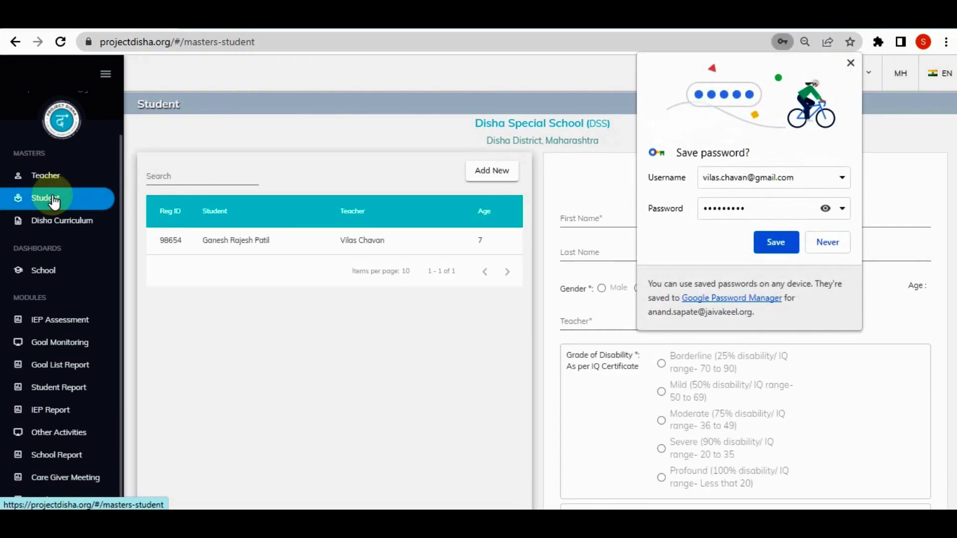
left_click(850, 63)
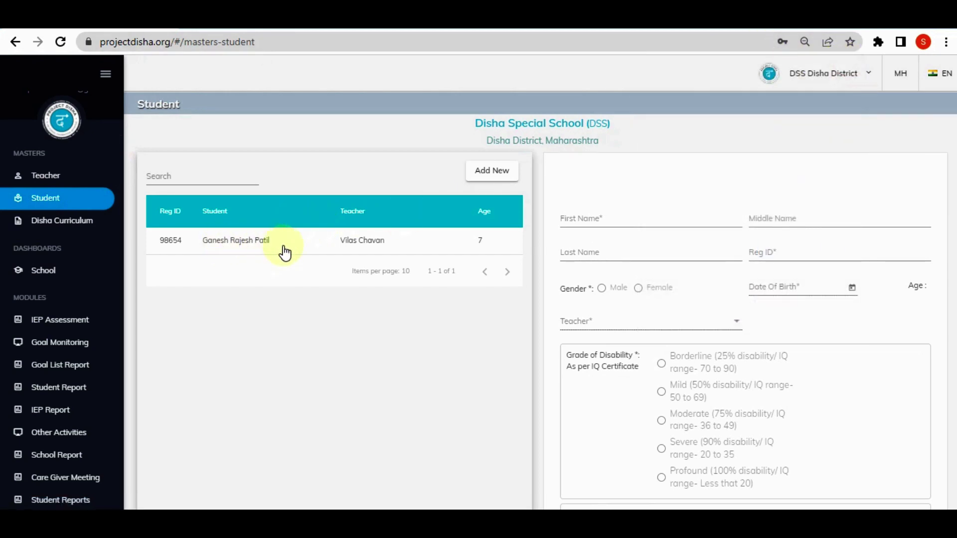
left_click(302, 246)
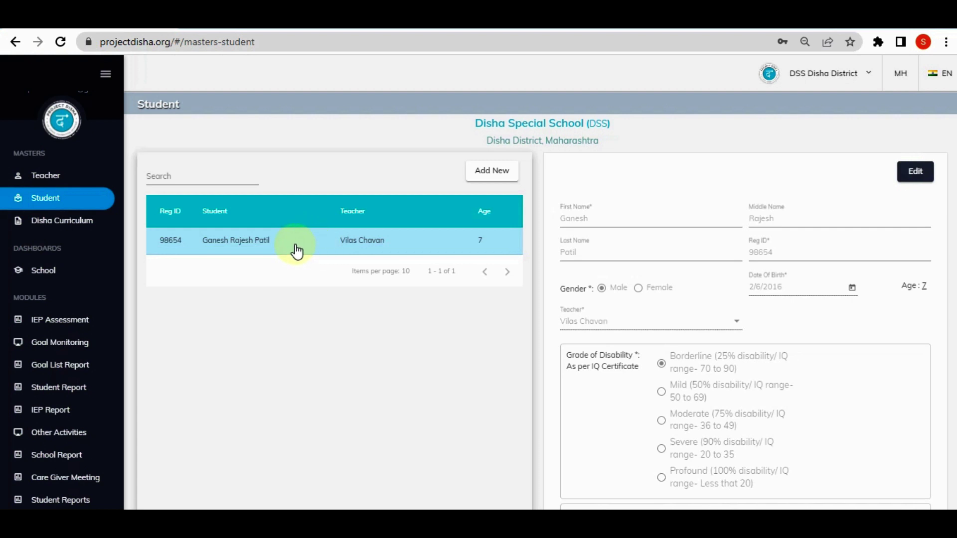
left_click(915, 177)
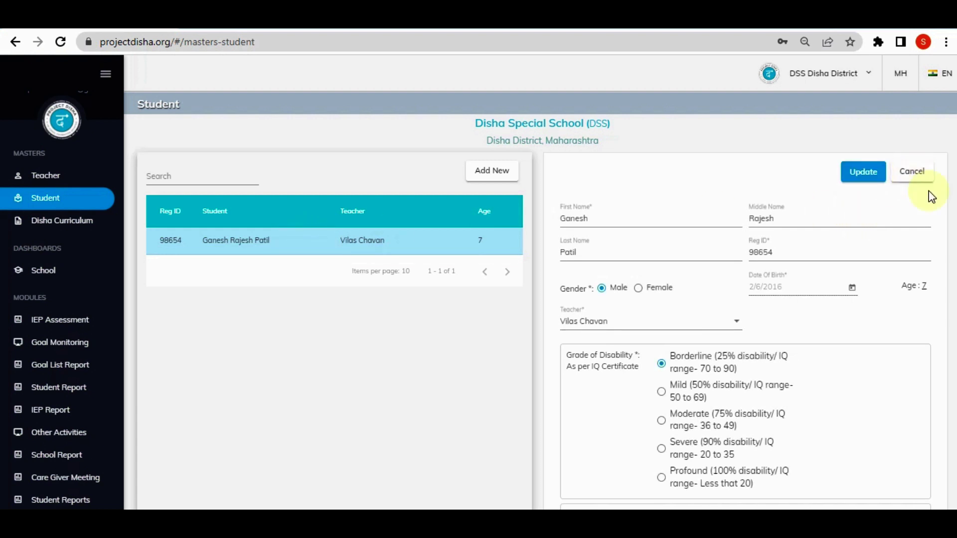
scroll(926, 319, "down", 3)
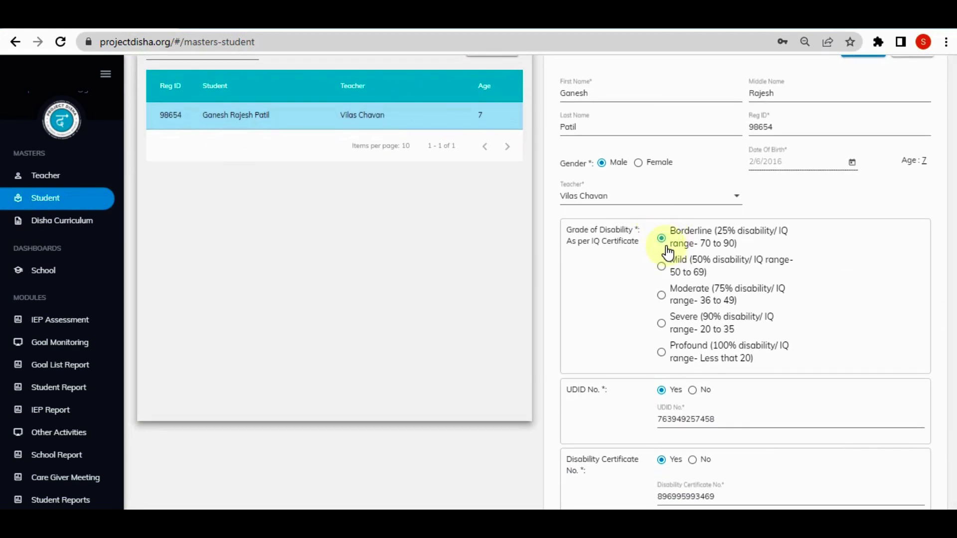
left_click(820, 126)
type("kl")
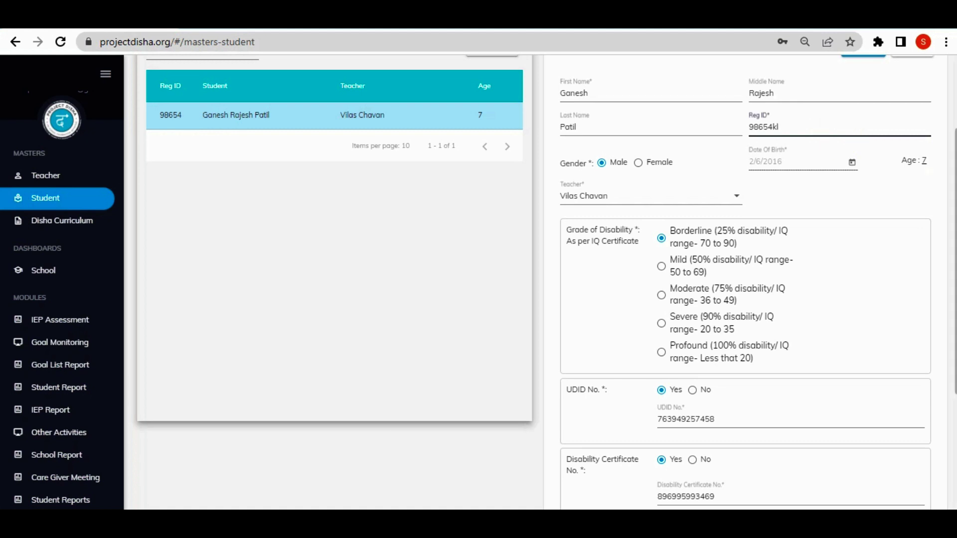
Mark the student inactive, update the record, and return to the School Dashboard
scroll(924, 258, "down", 4)
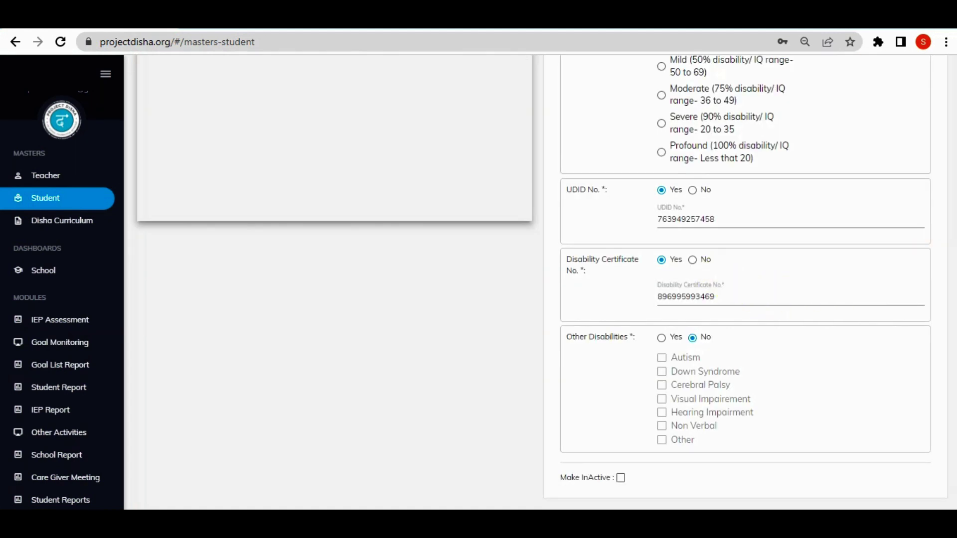
scroll(925, 258, "up", 4)
scroll(943, 122, "up", 1)
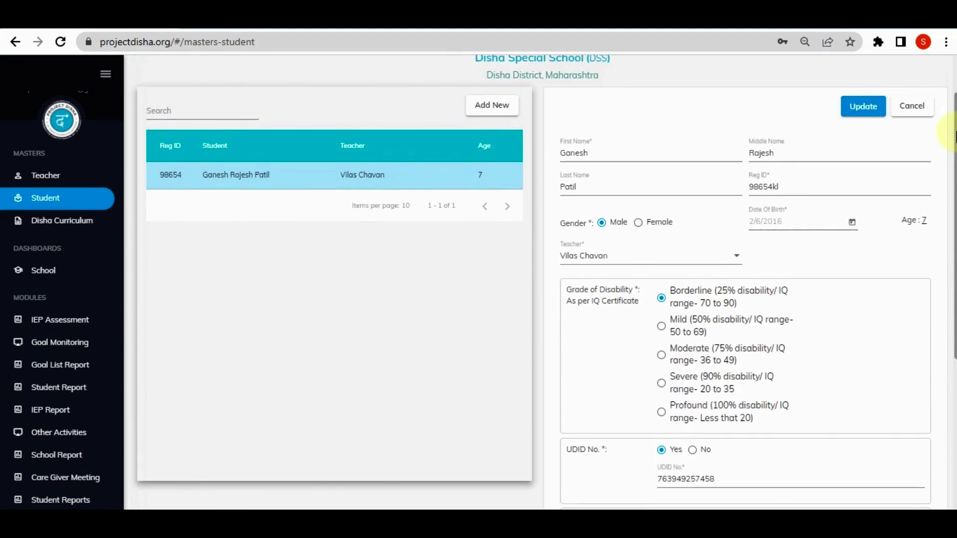
left_click(868, 112)
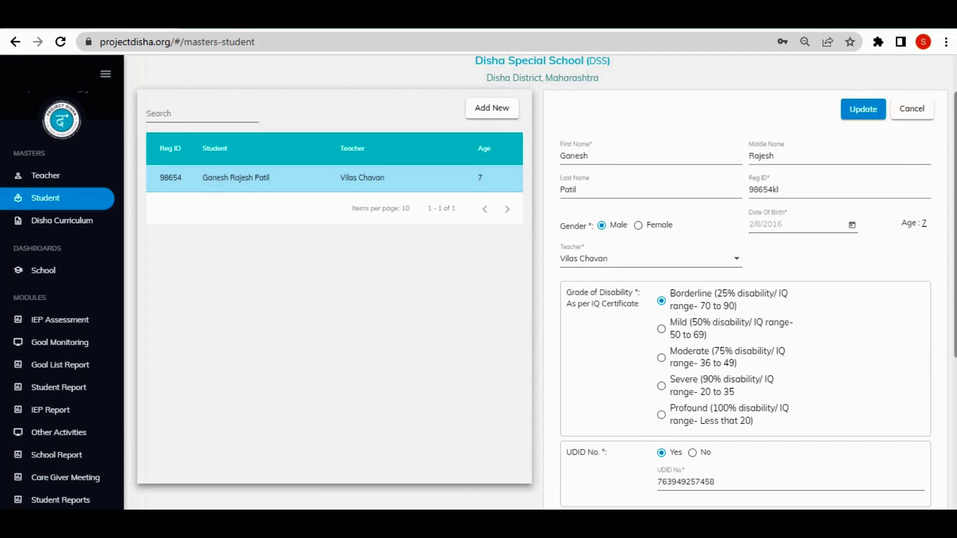
scroll(544, 281, "down", 5)
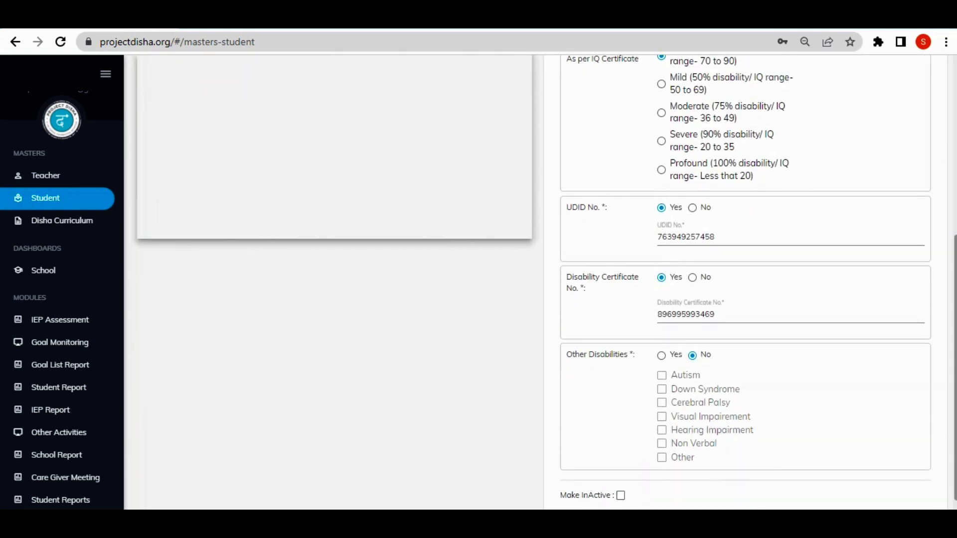
left_click_drag(955, 289, 956, 301)
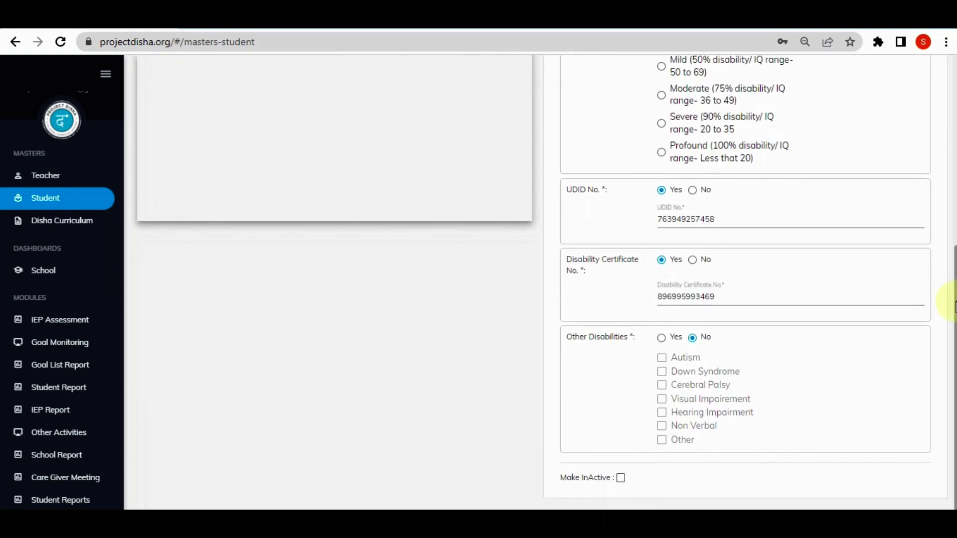
left_click(621, 479)
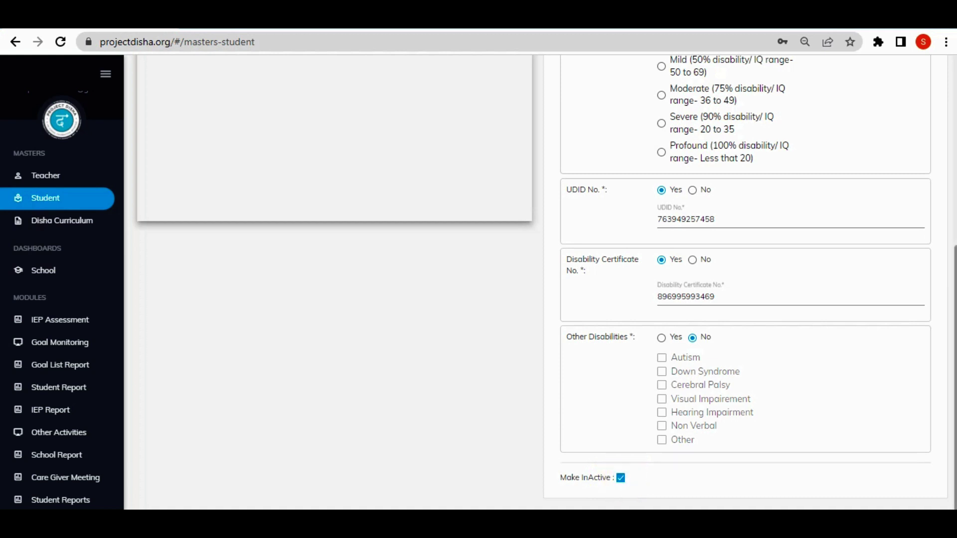
scroll(540, 281, "up", 7)
scroll(942, 346, "down", 5)
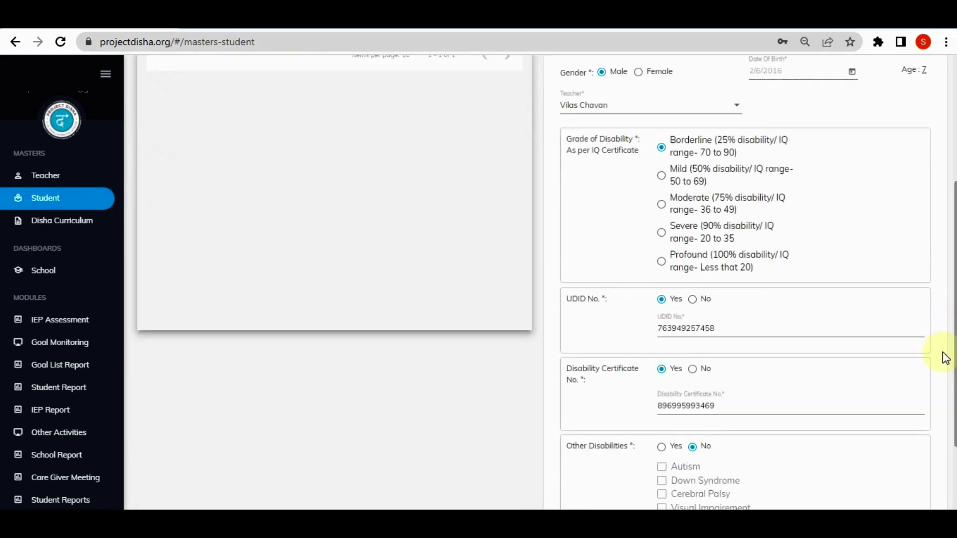
left_click(55, 279)
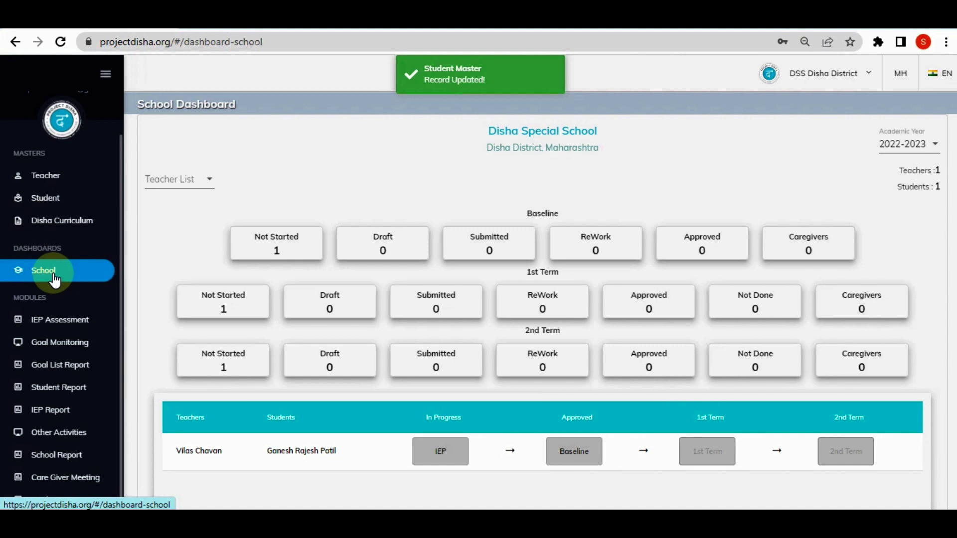